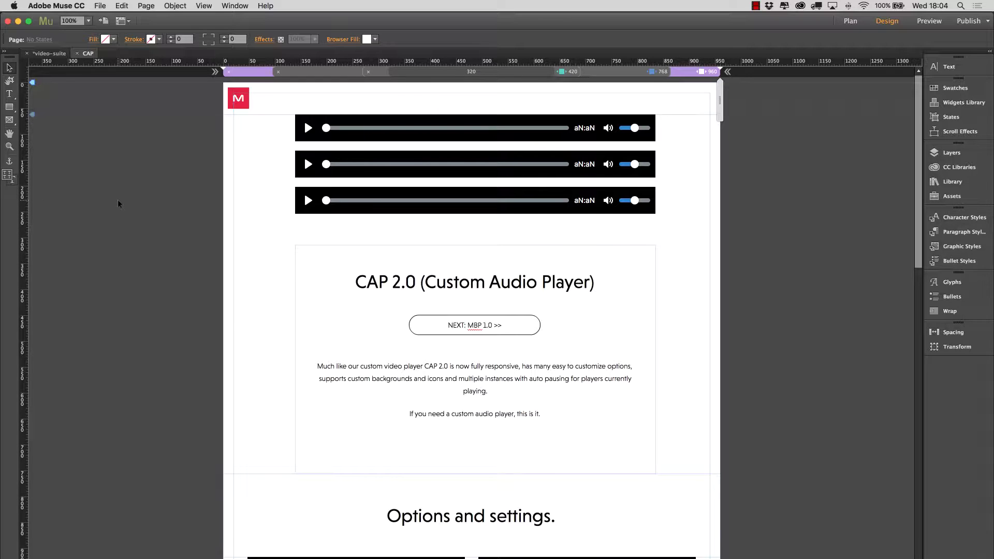
Step: Switch to the Chrome preview of the CAP page
{"action": "key", "text": "super+Tab"}
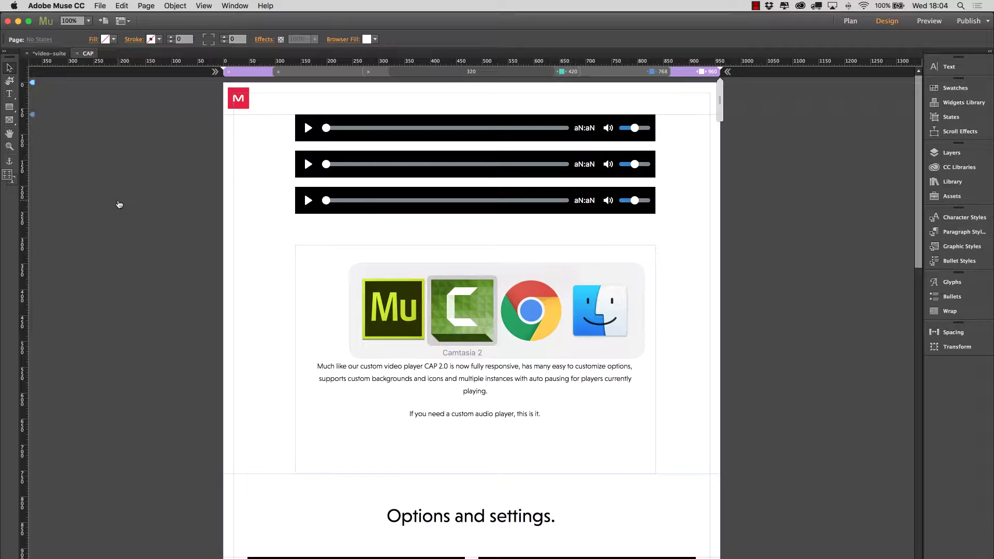
{"action": "key", "text": "super+Tab"}
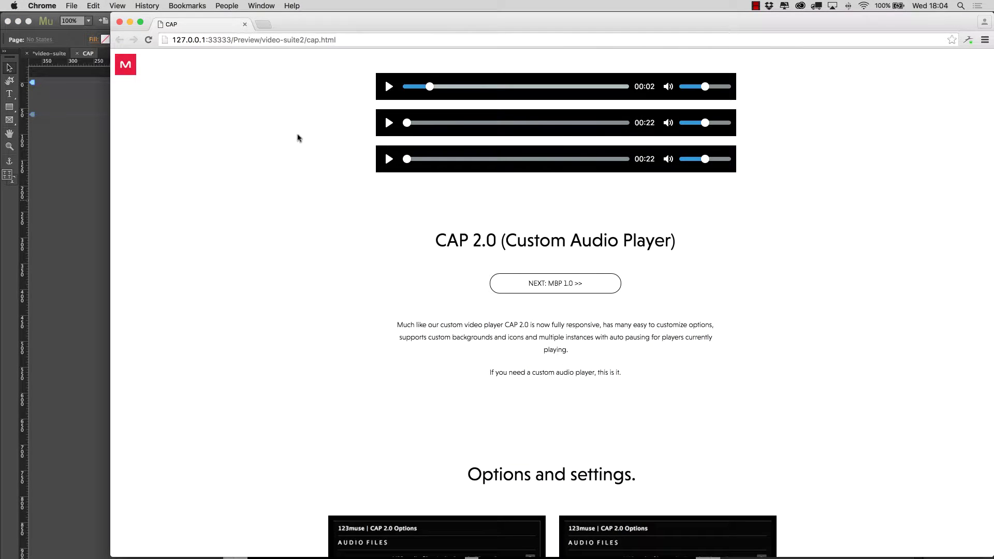
{"action": "scroll", "coordinate": [466, 233], "scroll_direction": "up", "scroll_amount": 1}
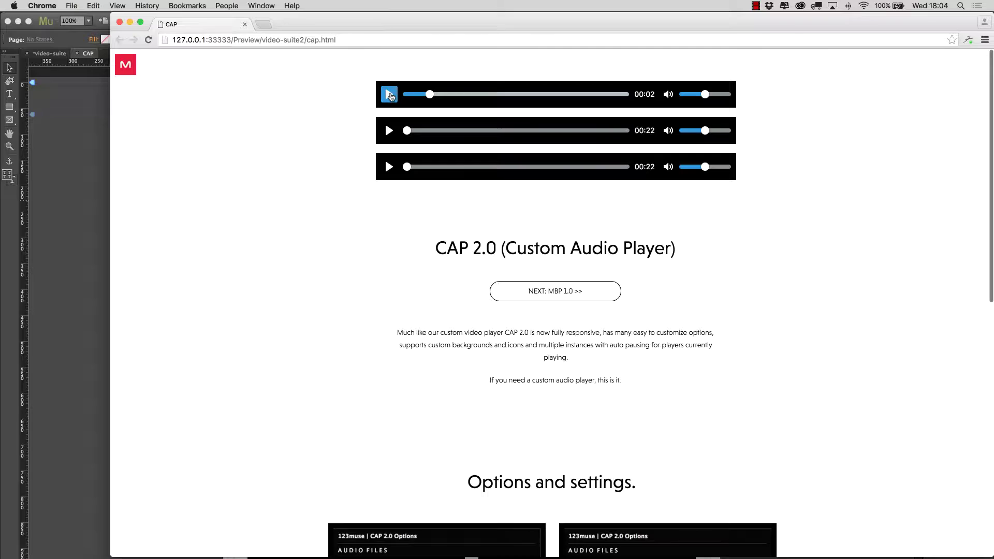
Step: Play each of the three players in turn so starting one auto-pauses the other, then pause the first
{"action": "left_click", "coordinate": [390, 95]}
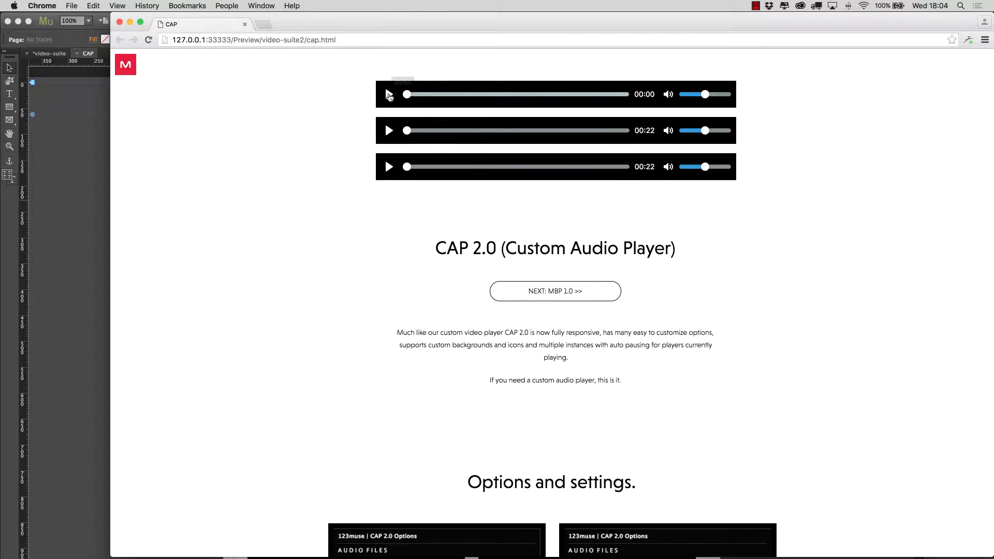
{"action": "left_click", "coordinate": [390, 96]}
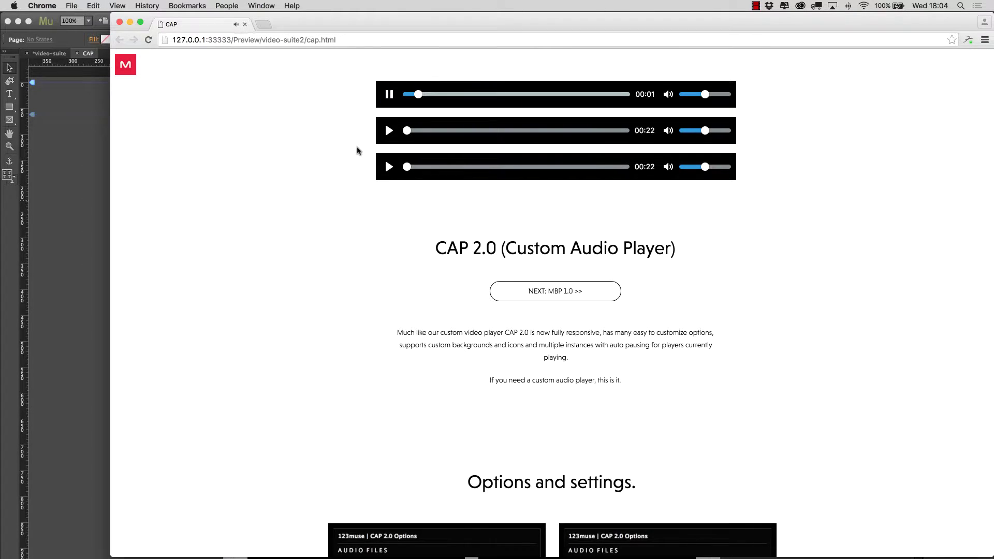
{"action": "left_click", "coordinate": [390, 131]}
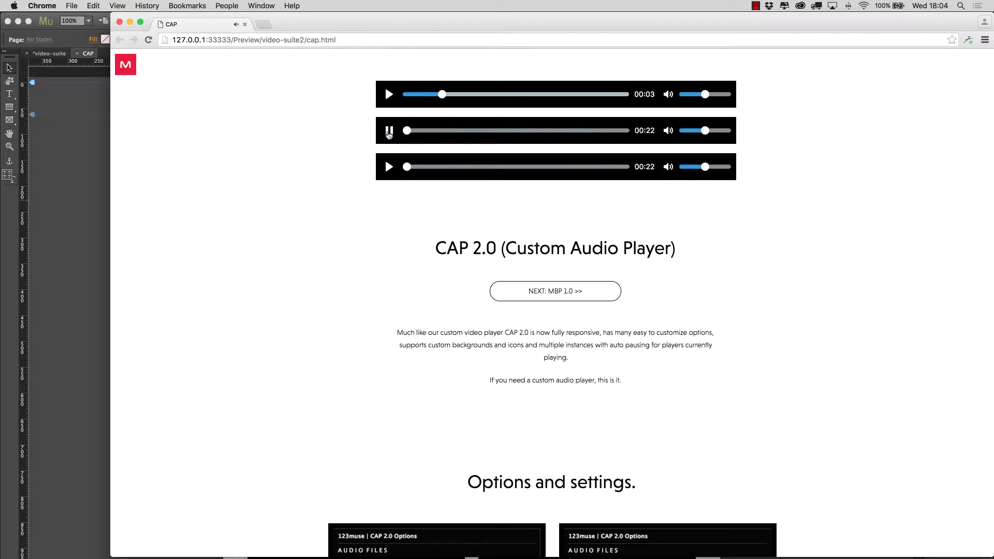
{"action": "left_click", "coordinate": [389, 166]}
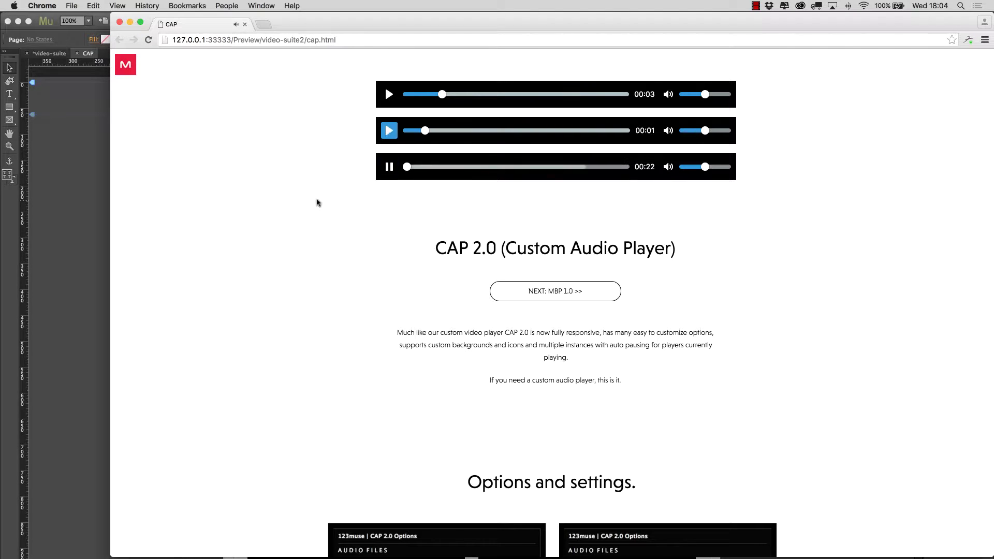
{"action": "left_click", "coordinate": [389, 132]}
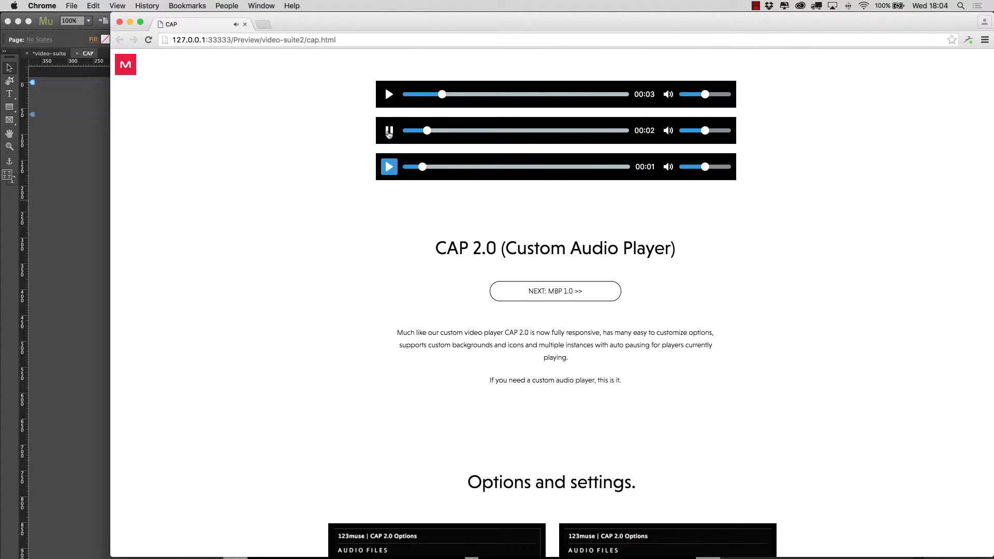
{"action": "left_click", "coordinate": [389, 94]}
{"action": "left_click", "coordinate": [390, 94]}
Step: Narrow the Chrome window to watch the players resize, then close the preview
{"action": "left_click_drag", "start_coordinate": [990, 127], "coordinate": [279, 122]}
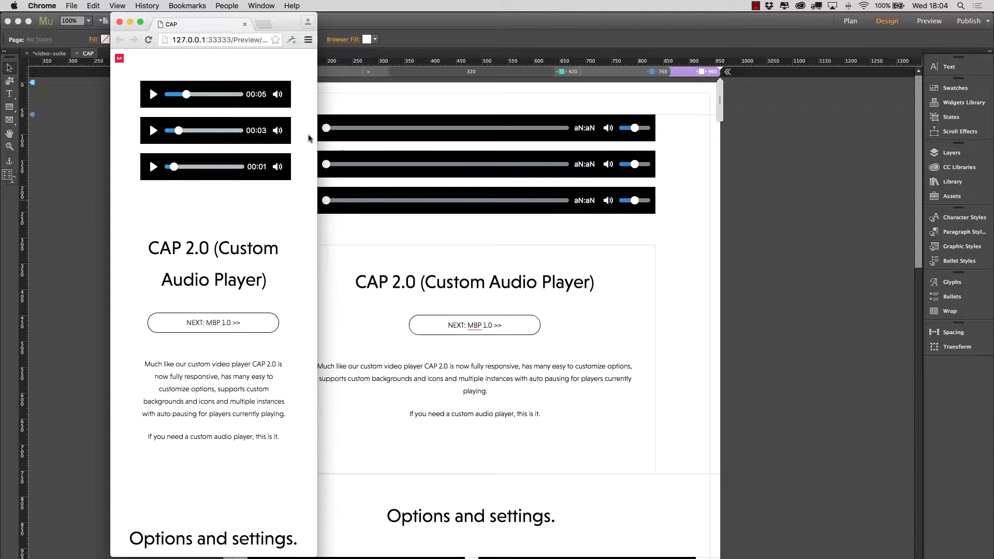
{"action": "left_click", "coordinate": [245, 24]}
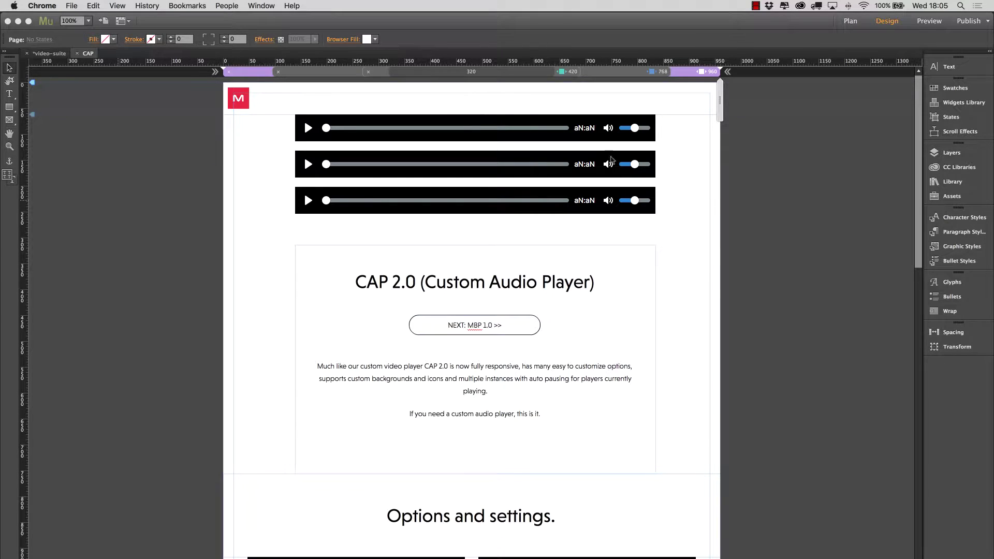
Step: In the top player's CAP 2.0 Customize options, set Player Corner Radius to 100 and select Buttons Corner Radius
{"action": "left_click", "coordinate": [557, 135]}
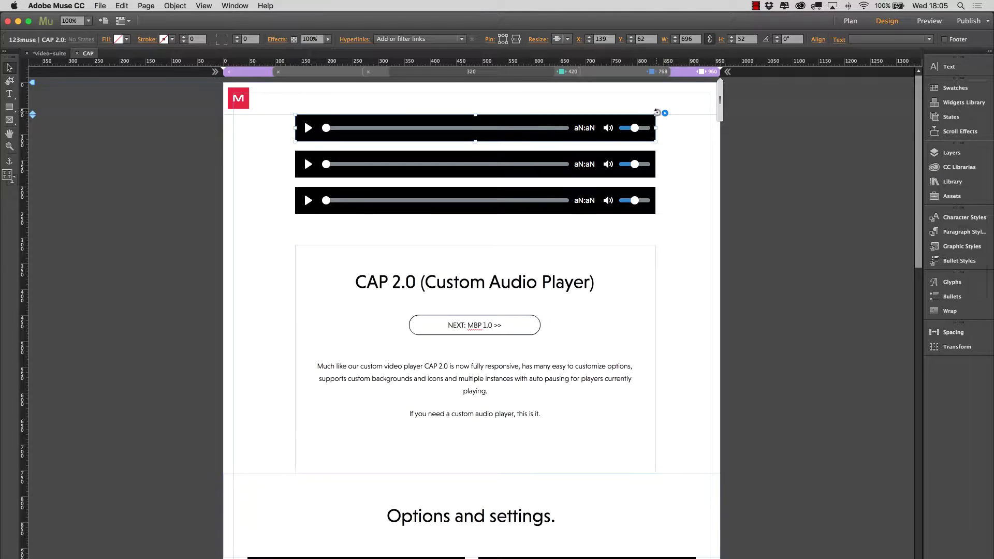
{"action": "left_click", "coordinate": [665, 113]}
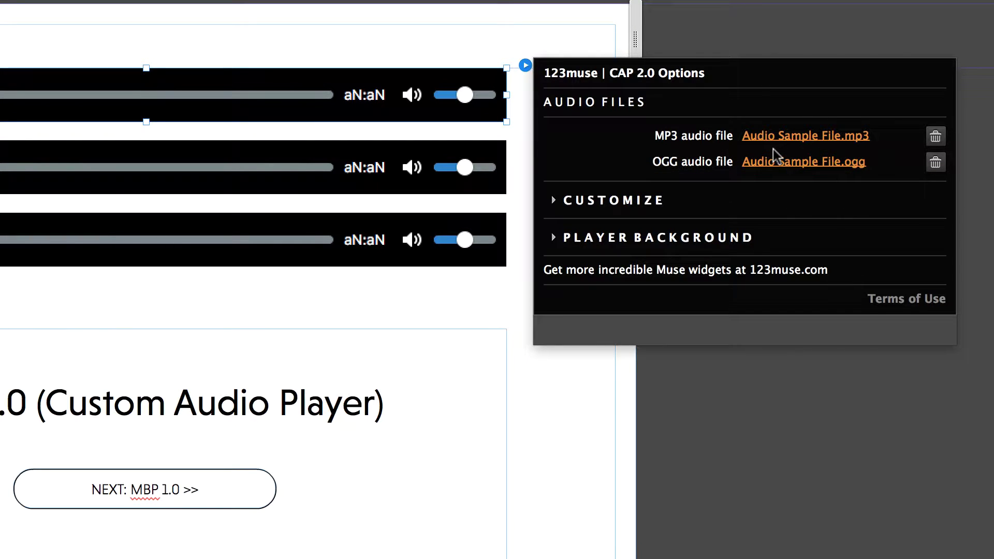
{"action": "left_click", "coordinate": [598, 208]}
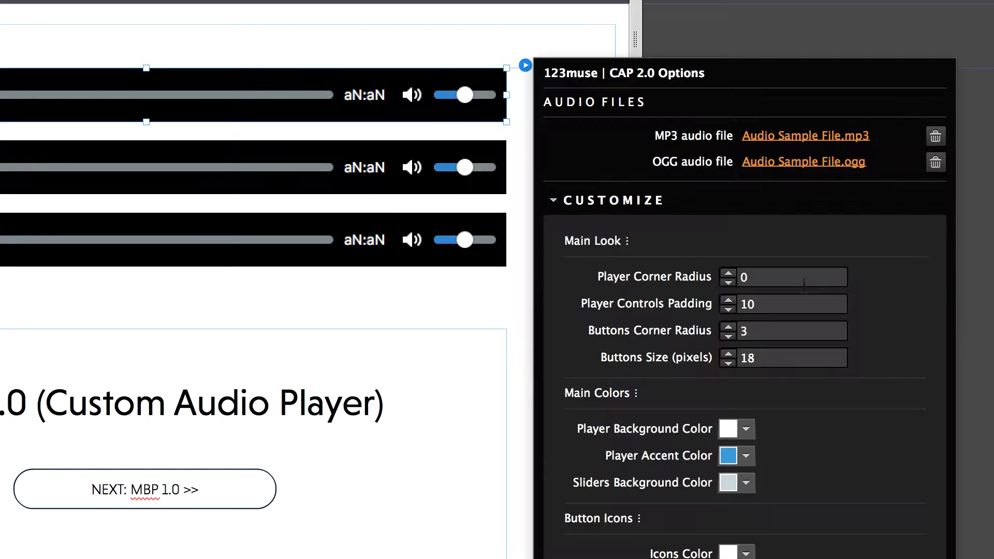
{"action": "left_click", "coordinate": [773, 278]}
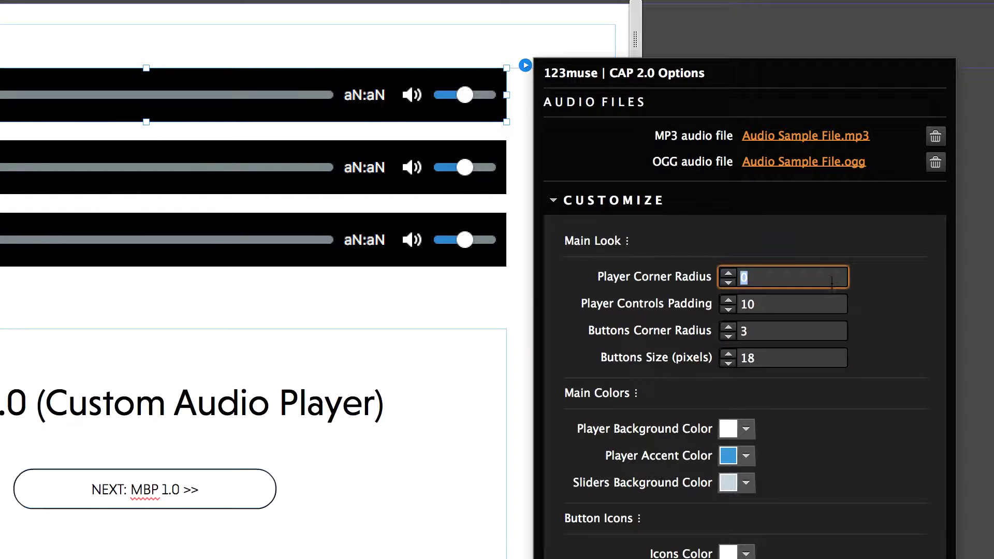
{"action": "type", "text": "100"}
{"action": "key", "text": "Return"}
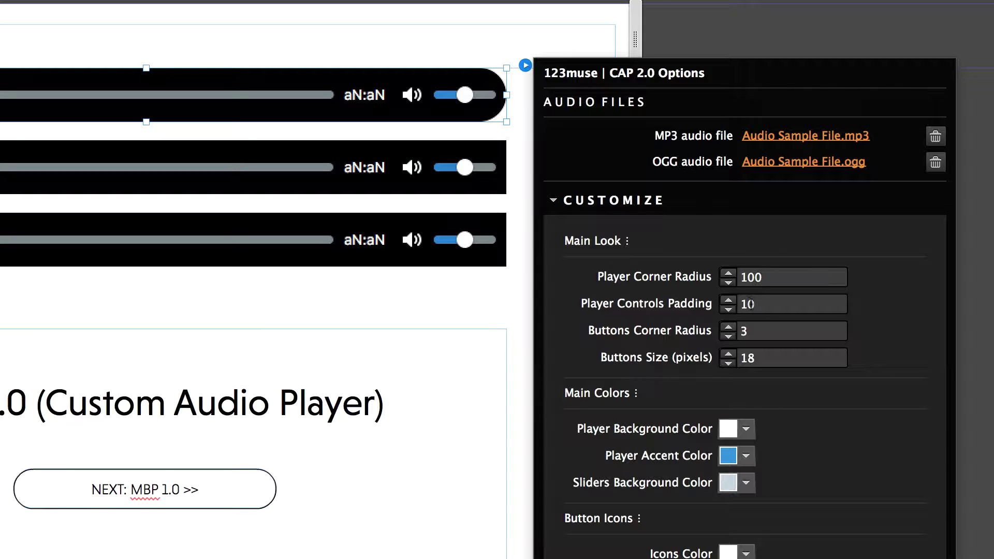
{"action": "left_click", "coordinate": [831, 304]}
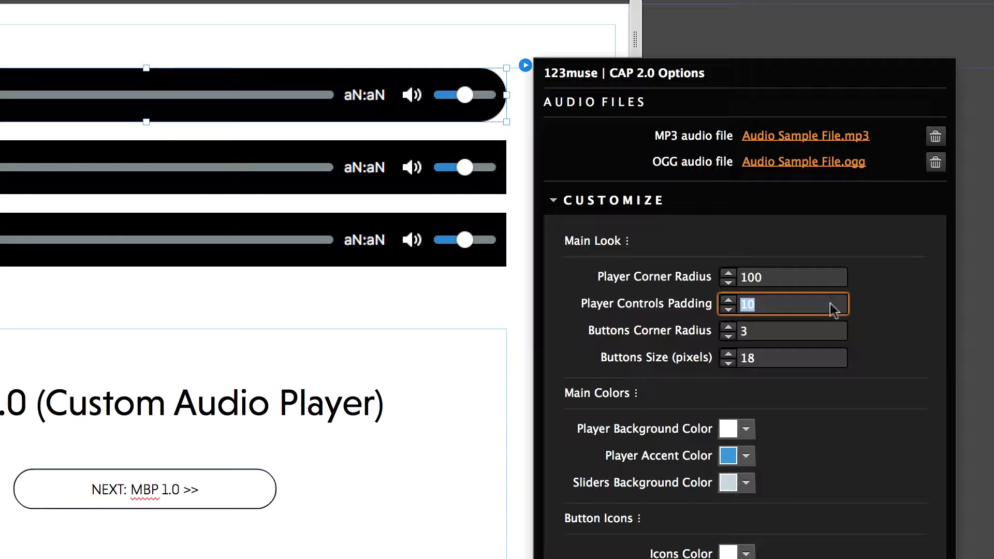
{"action": "left_click", "coordinate": [785, 326]}
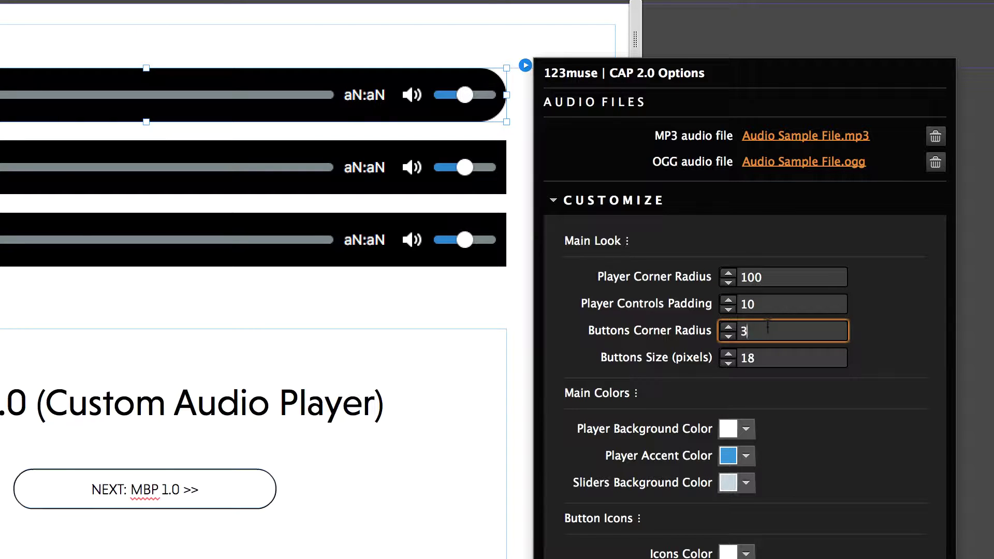
{"action": "left_click_drag", "start_coordinate": [760, 327], "coordinate": [710, 320]}
Step: Set Buttons Corner Radius to 100, make the player background green and the accent colour darker green
{"action": "type", "text": "100"}
{"action": "left_click", "coordinate": [767, 360]}
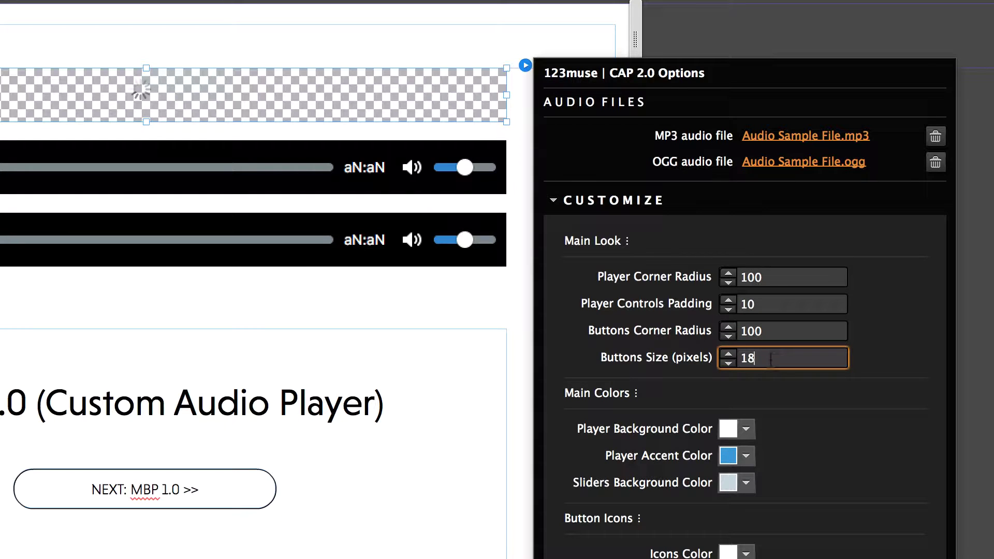
{"action": "left_click", "coordinate": [750, 434]}
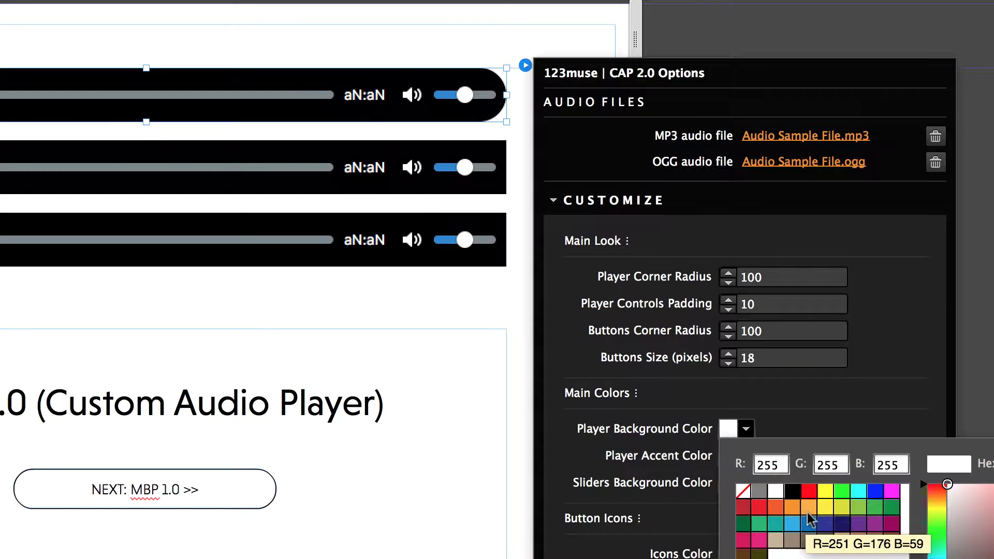
{"action": "left_click", "coordinate": [858, 507]}
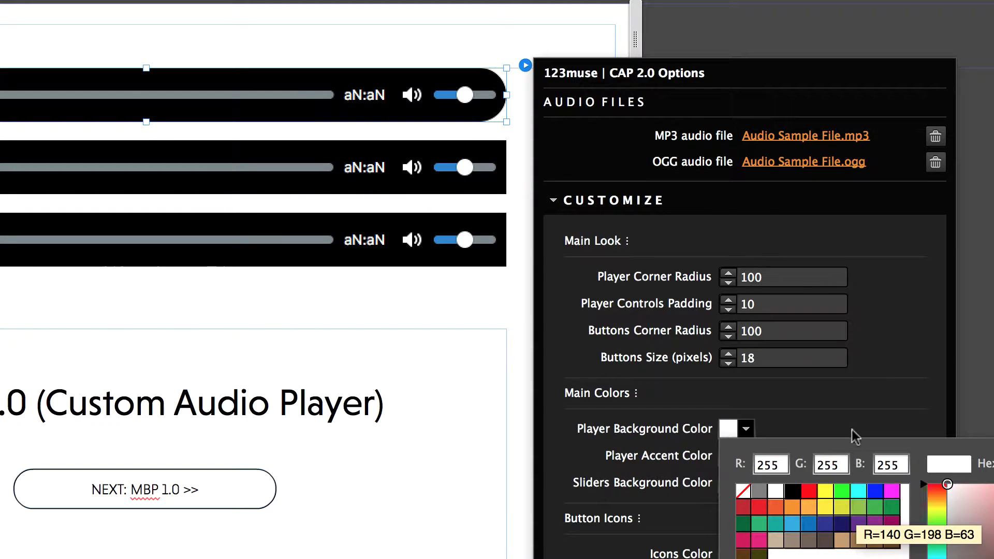
{"action": "left_click", "coordinate": [848, 424]}
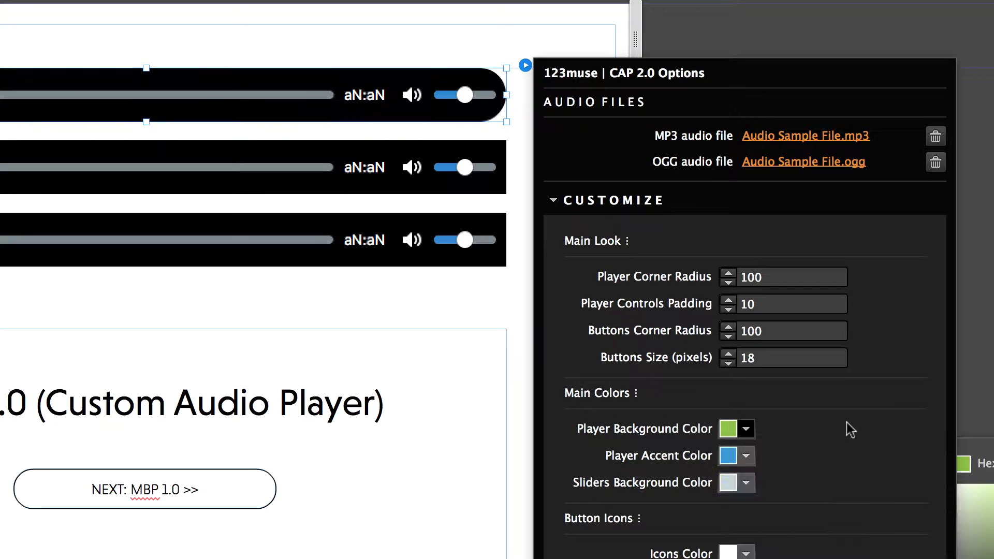
{"action": "left_click", "coordinate": [745, 457]}
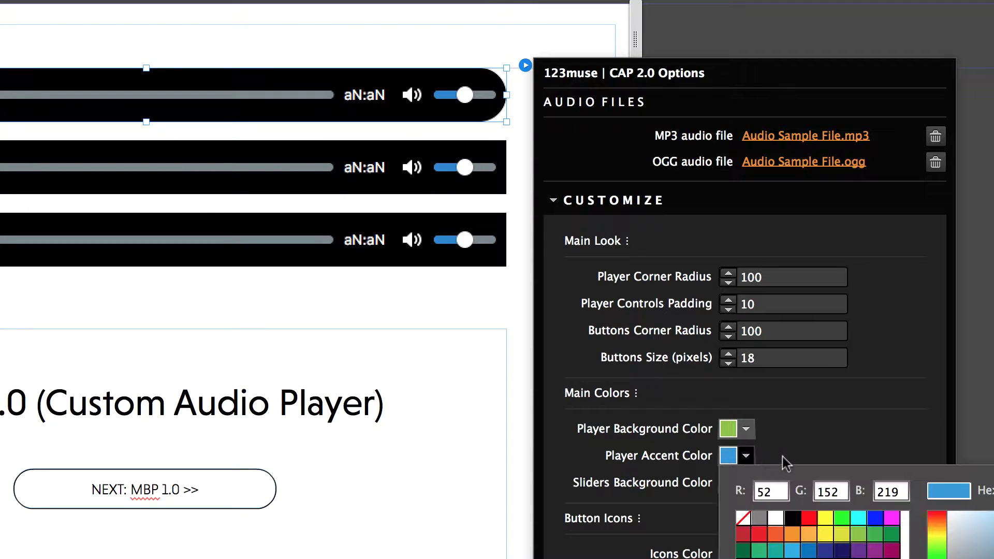
{"action": "left_click", "coordinate": [897, 536]}
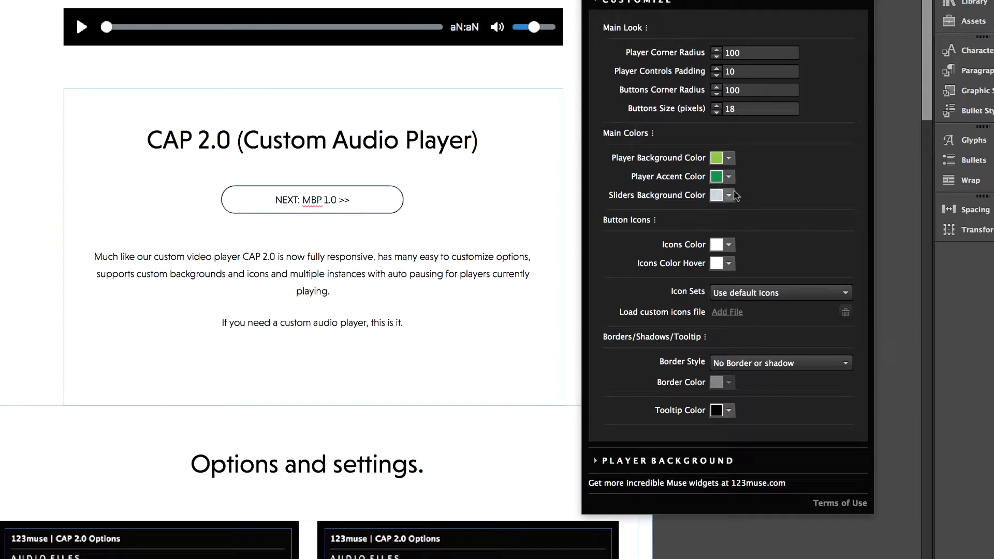
Step: Leave the sliders colour unchanged and set Icons Color to green 009245
{"action": "left_click", "coordinate": [728, 195]}
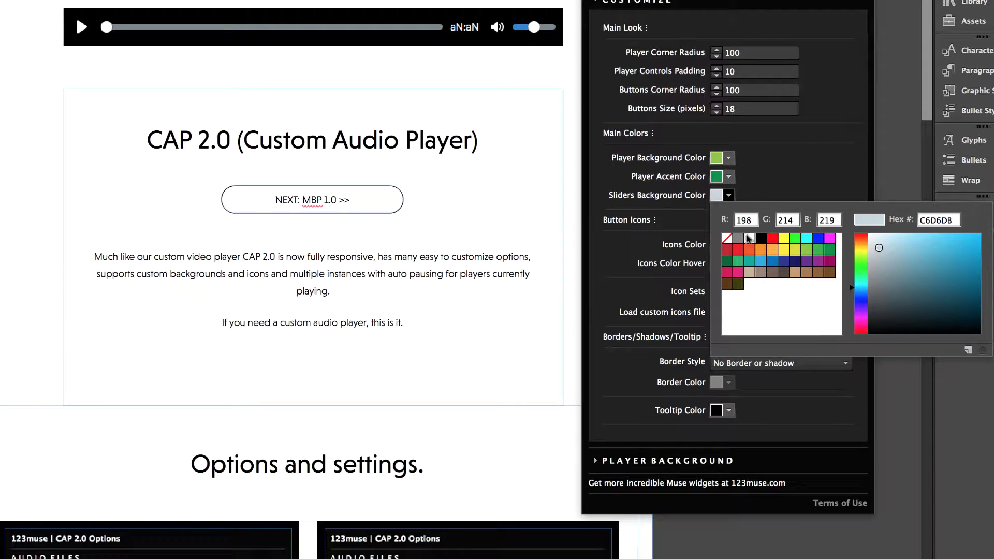
{"action": "left_click", "coordinate": [764, 197]}
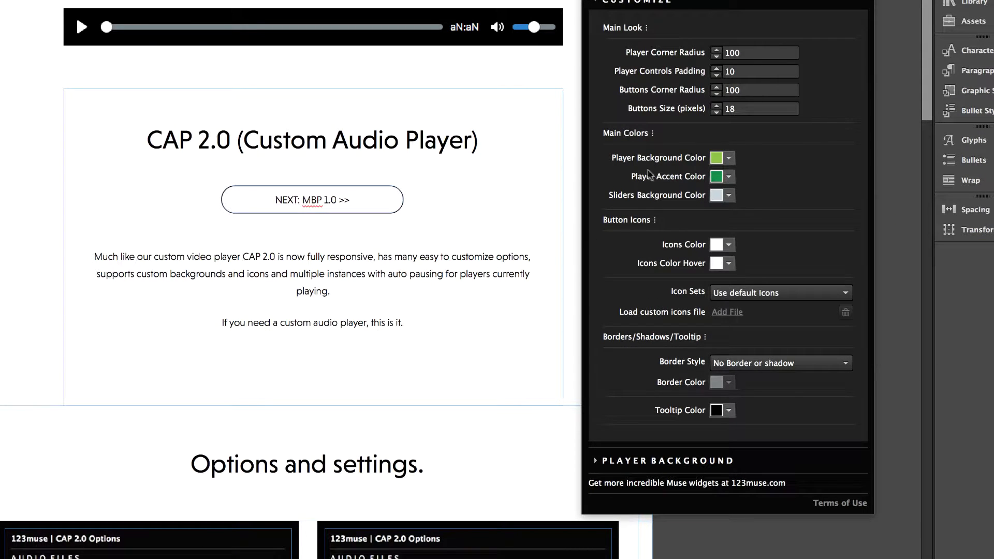
{"action": "left_click", "coordinate": [729, 244]}
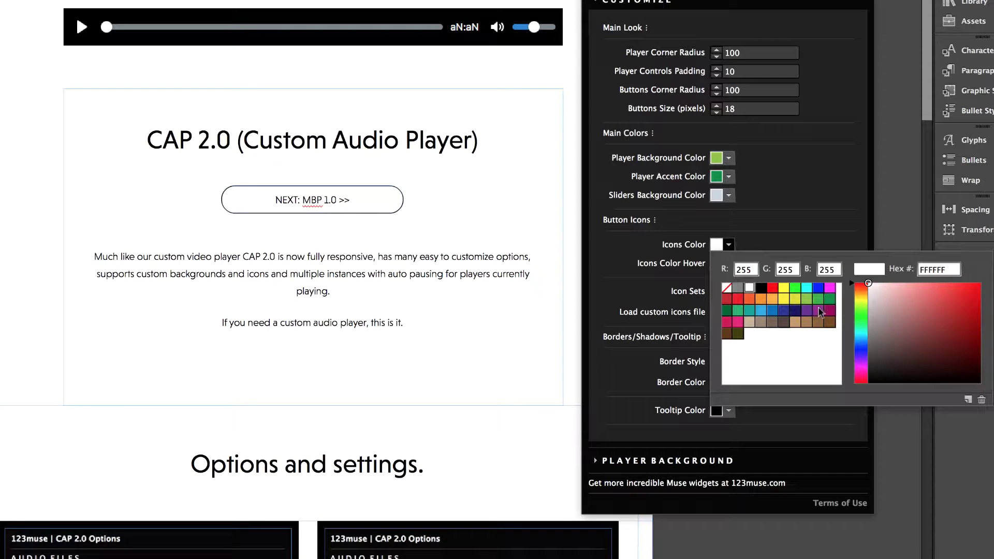
{"action": "left_click", "coordinate": [830, 299]}
{"action": "left_click", "coordinate": [814, 206]}
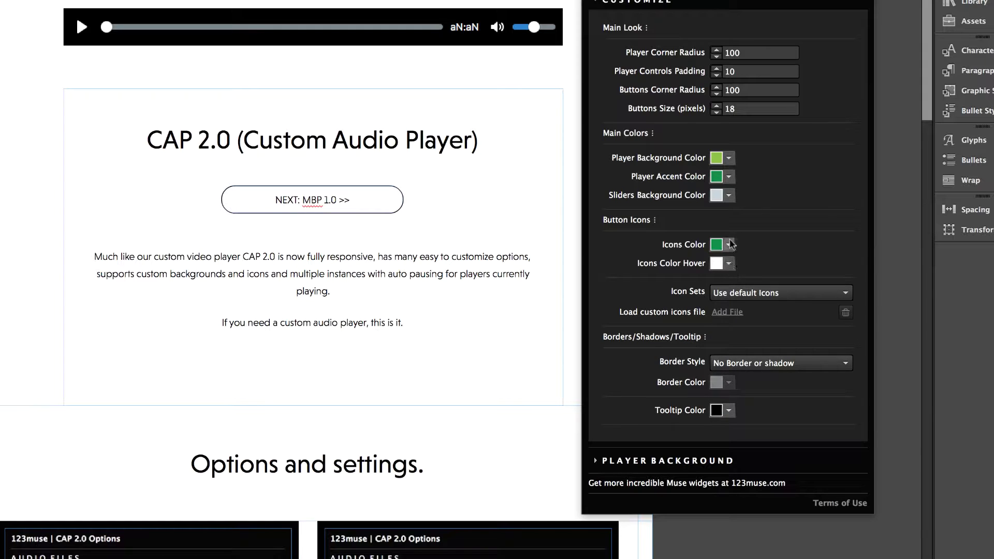
{"action": "left_click", "coordinate": [761, 295]}
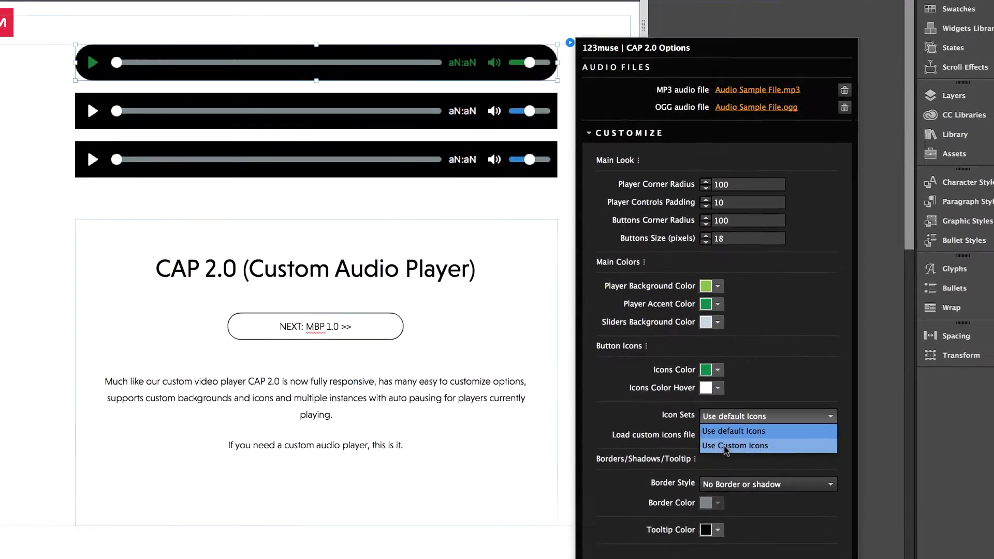
Step: Switch Icon Sets to Use Custom Icons and load icons.svg from NEW Video Suite > CVP 2.0
{"action": "left_click", "coordinate": [747, 324]}
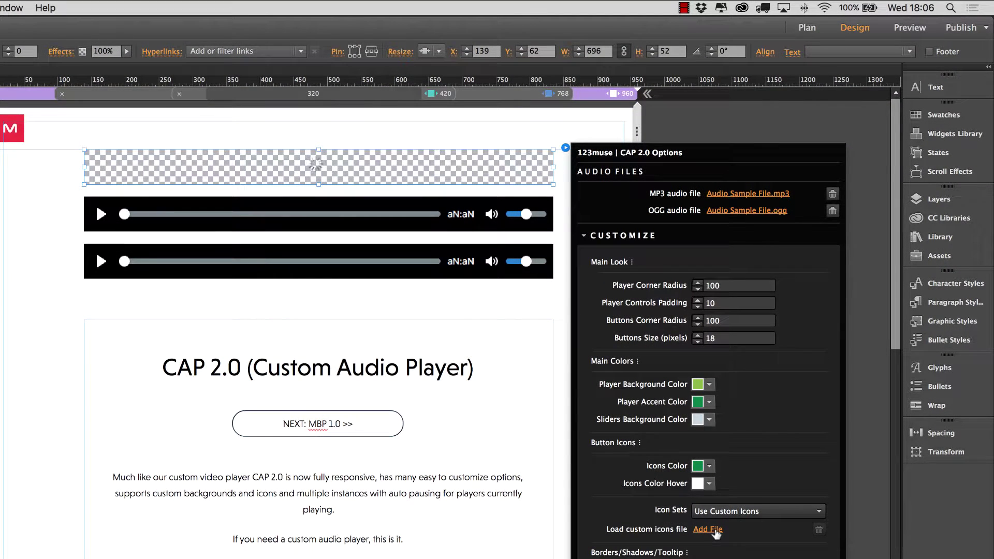
{"action": "left_click", "coordinate": [708, 529]}
{"action": "left_click", "coordinate": [362, 152]}
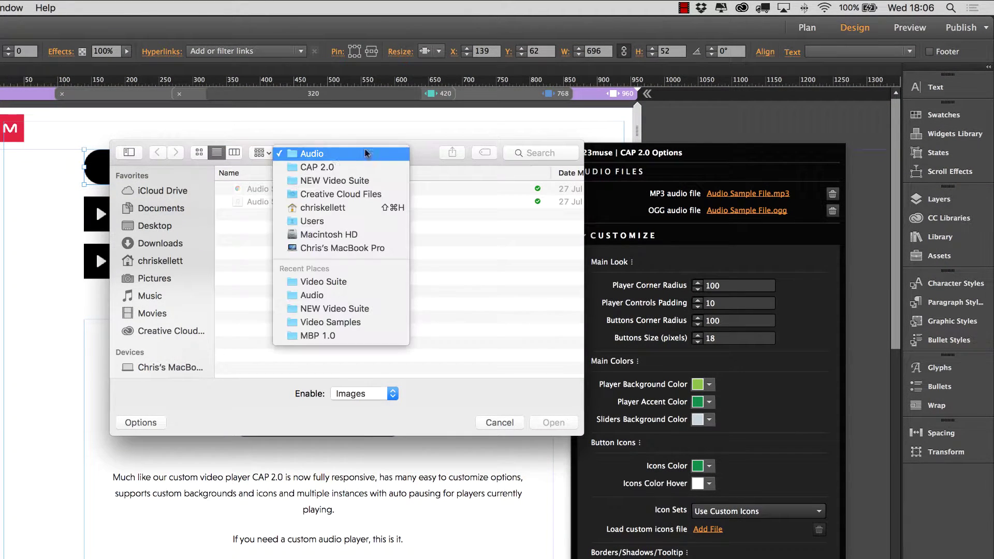
{"action": "left_click", "coordinate": [321, 164]}
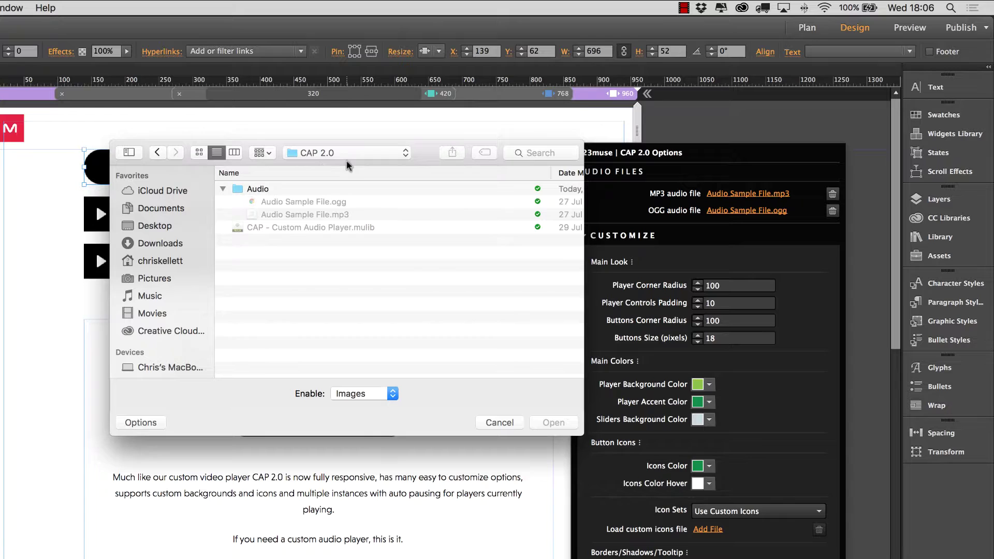
{"action": "left_click", "coordinate": [346, 159]}
{"action": "left_click", "coordinate": [340, 167]}
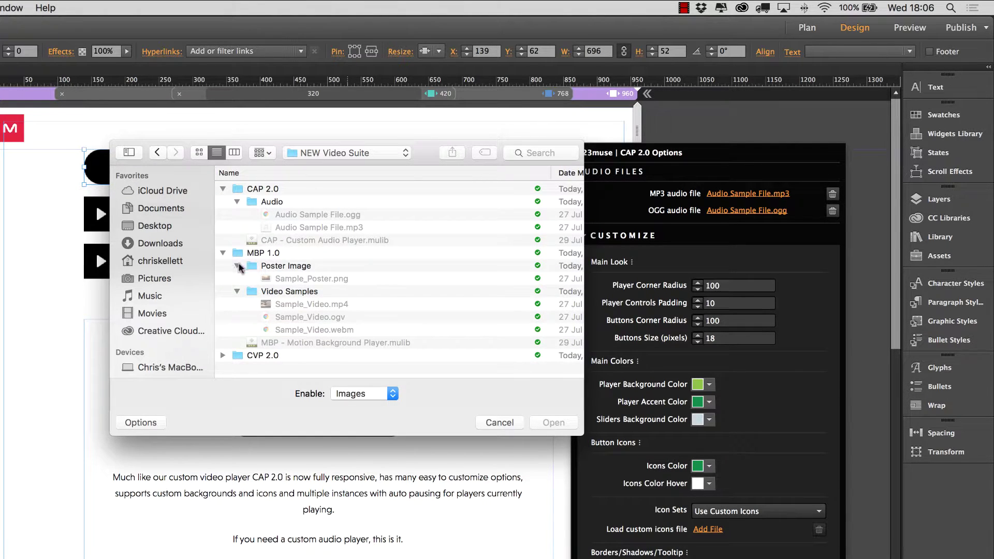
{"action": "left_click", "coordinate": [222, 355]}
{"action": "scroll", "coordinate": [371, 350], "scroll_direction": "down", "scroll_amount": 5}
{"action": "scroll", "coordinate": [371, 351], "scroll_direction": "up", "scroll_amount": 1}
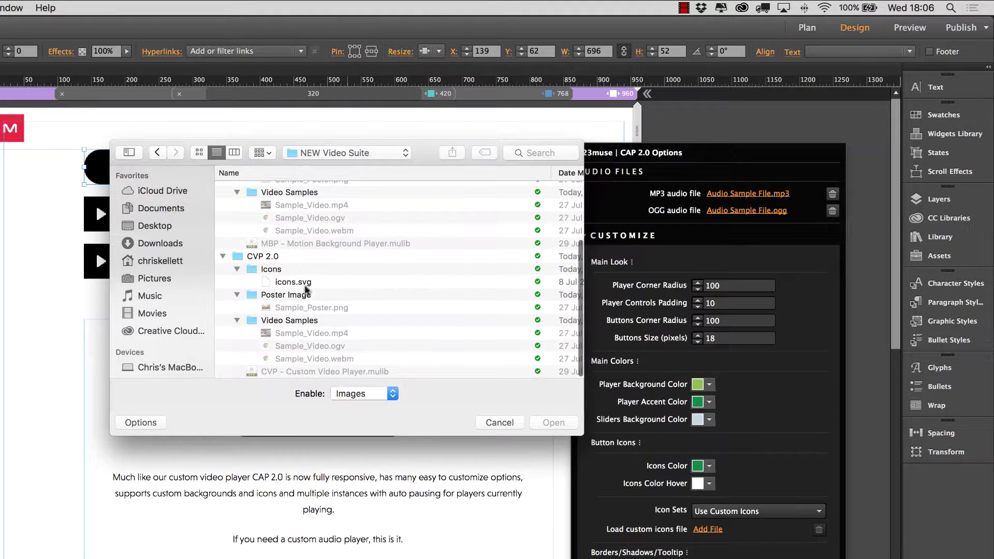
{"action": "left_click", "coordinate": [305, 282]}
{"action": "left_click", "coordinate": [550, 423]}
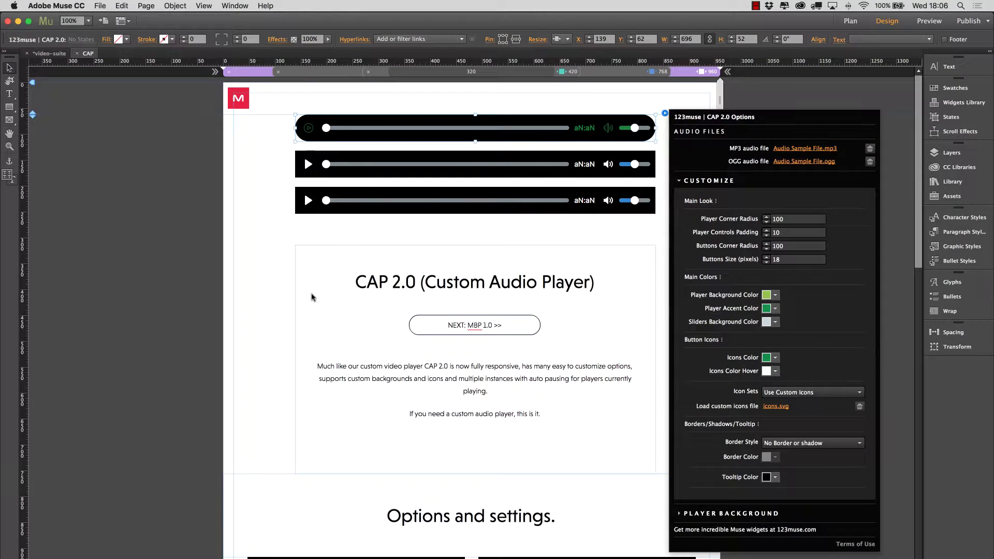
Step: Launch Adobe Illustrator CC through Spotlight search
{"action": "key", "text": "super+Tab"}
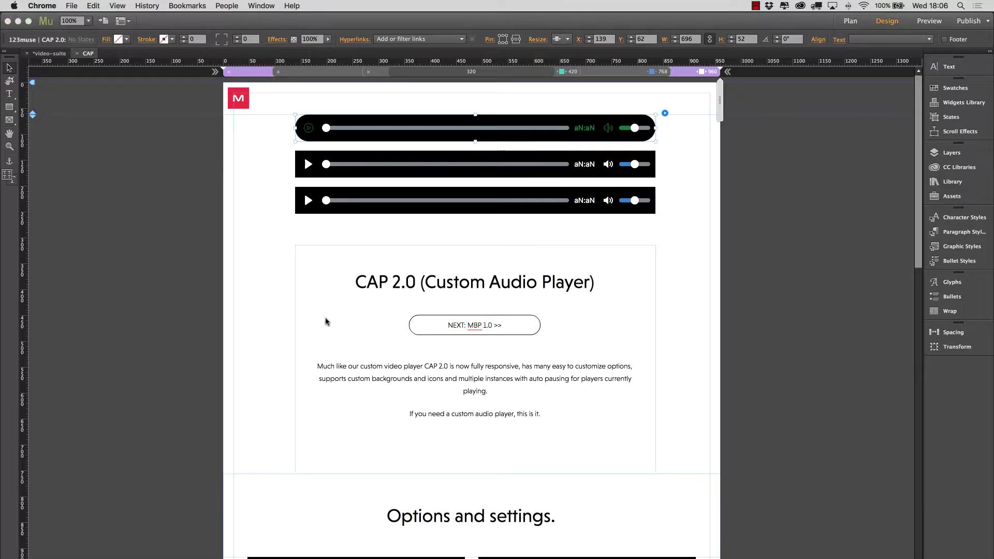
{"action": "key", "text": "super+space"}
{"action": "type", "text": "illu"}
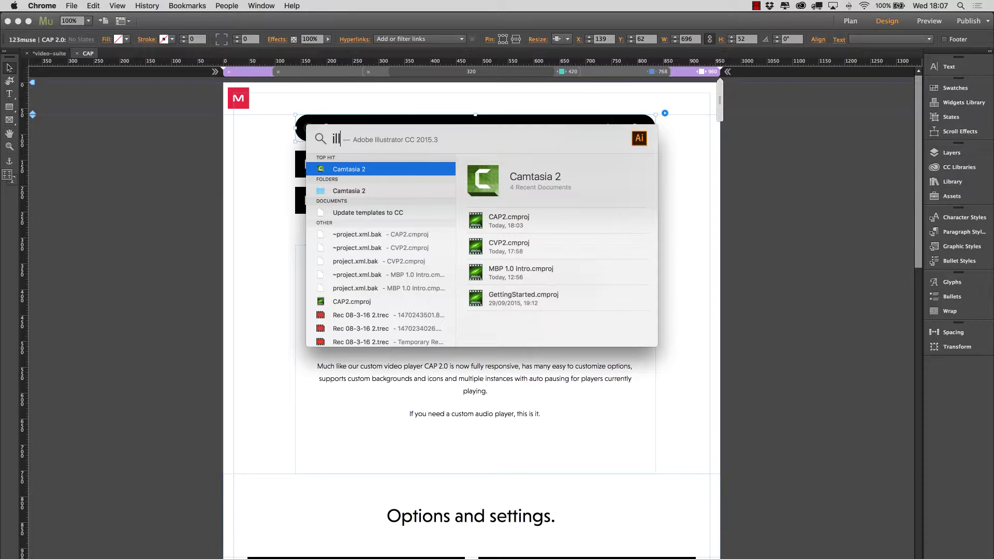
{"action": "key", "text": "Return"}
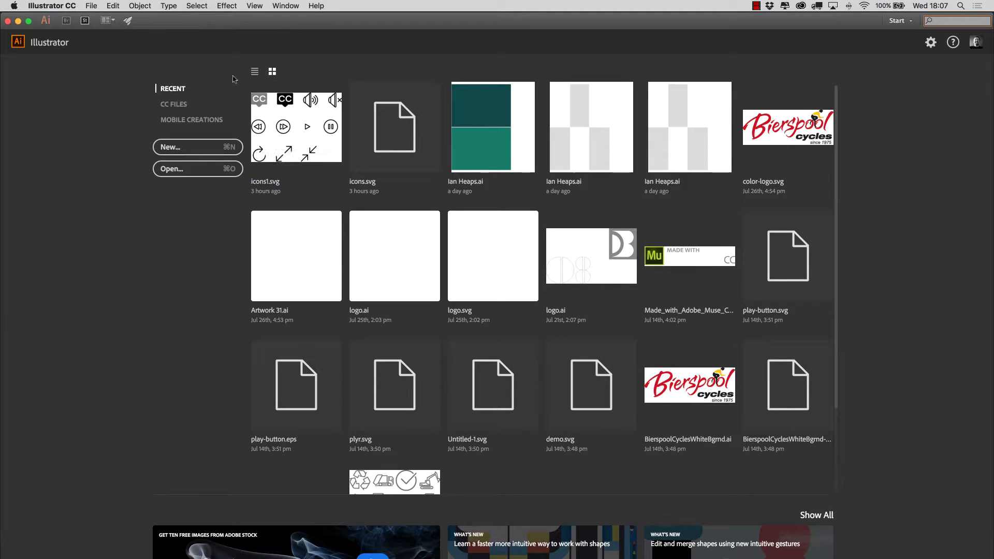
Step: Open icons.svg from Illustrator's recent files
{"action": "left_click", "coordinate": [92, 6]}
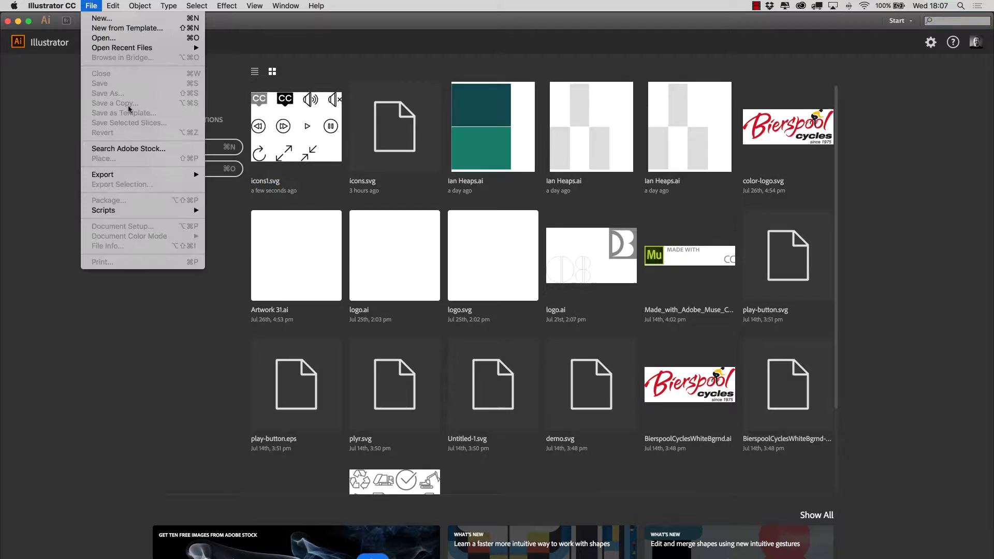
{"action": "mouse_move", "coordinate": [122, 47]}
{"action": "left_click", "coordinate": [231, 58]}
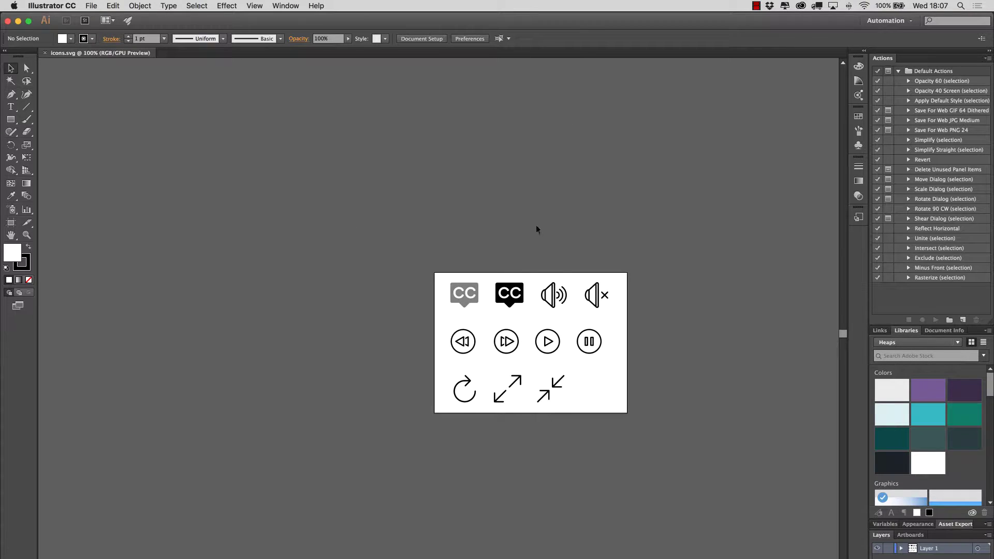
Step: Isolate the fast-forward symbol's compound path, try releasing it, and undo the change
{"action": "left_click_drag", "start_coordinate": [631, 415], "coordinate": [395, 290]}
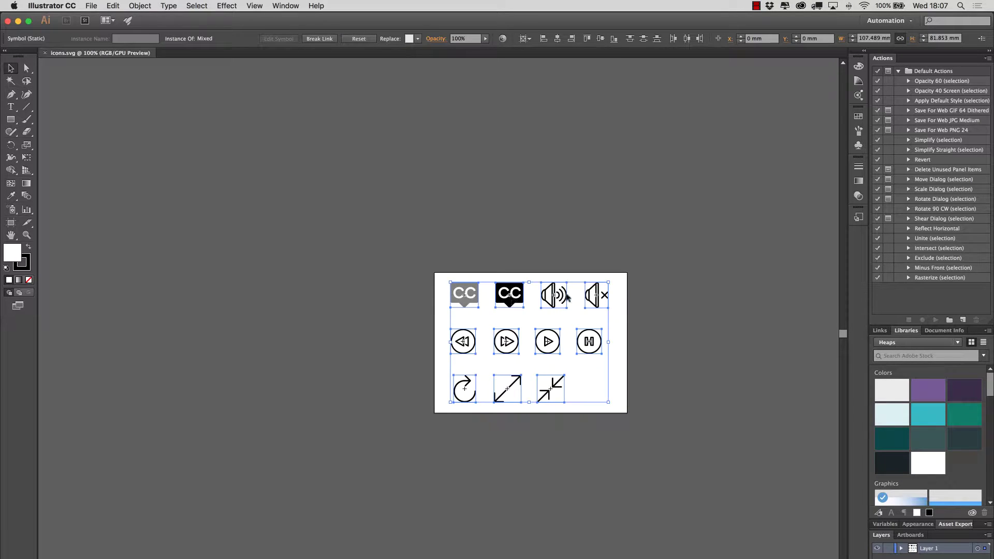
{"action": "left_click", "coordinate": [674, 440]}
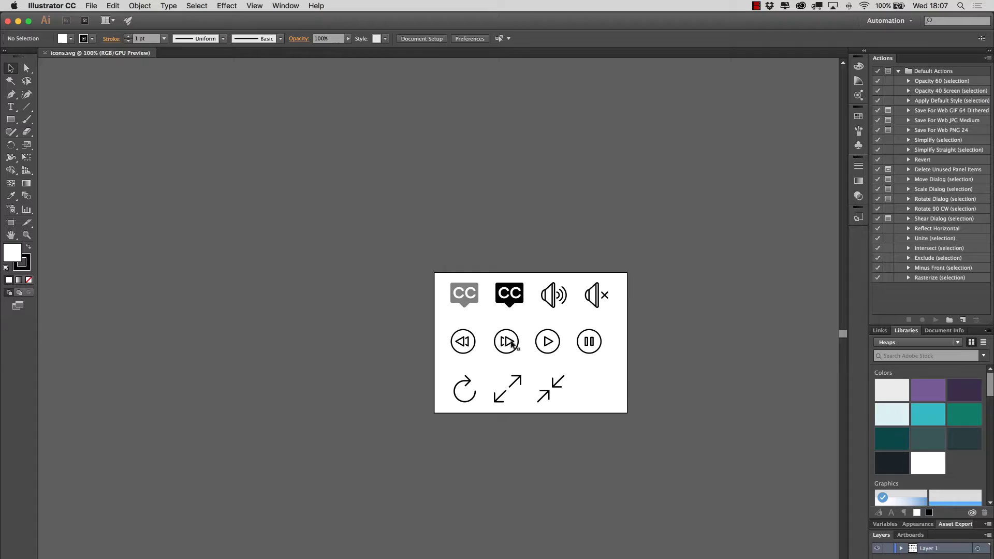
{"action": "double_click", "coordinate": [513, 343]}
{"action": "key", "text": "Return"}
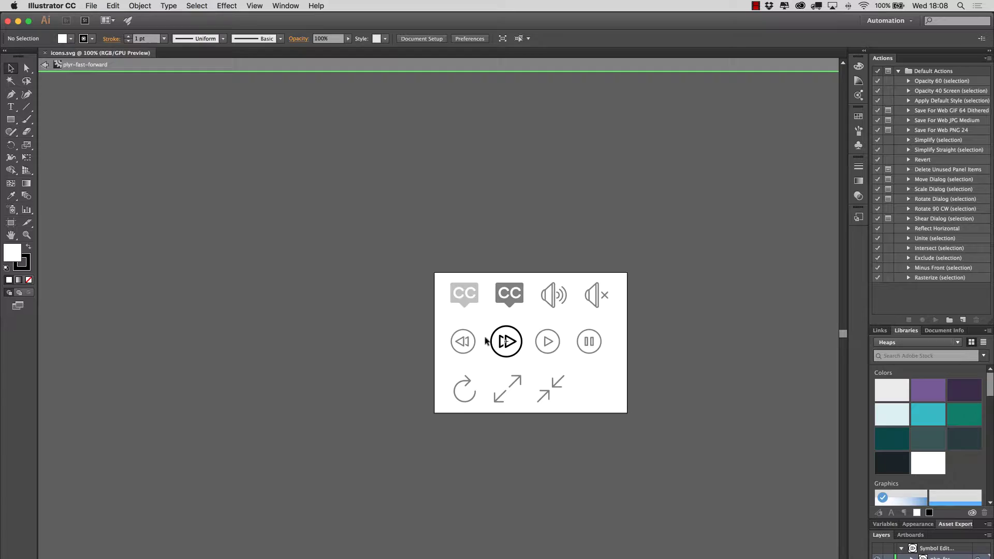
{"action": "scroll", "coordinate": [486, 341], "scroll_direction": "right", "scroll_amount": 2}
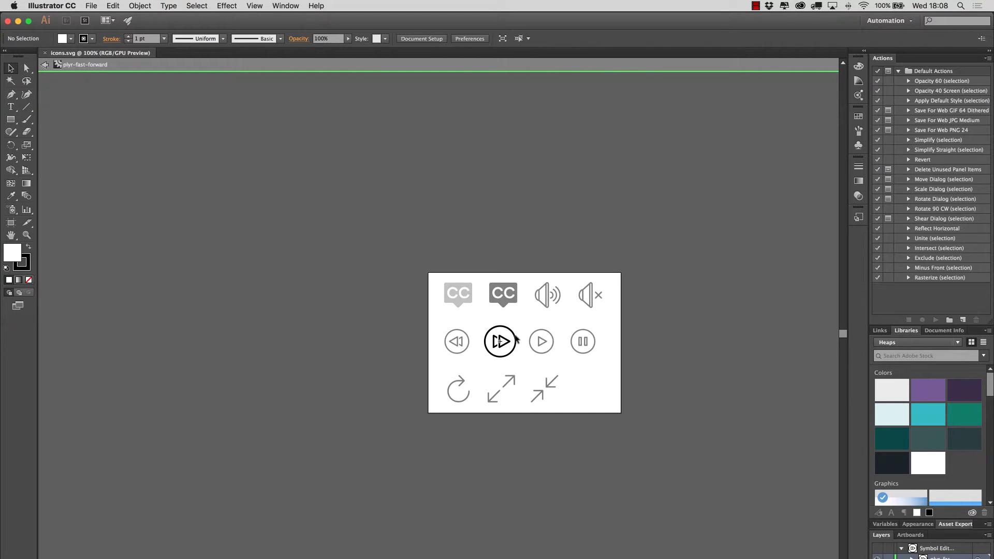
{"action": "left_click", "coordinate": [516, 339]}
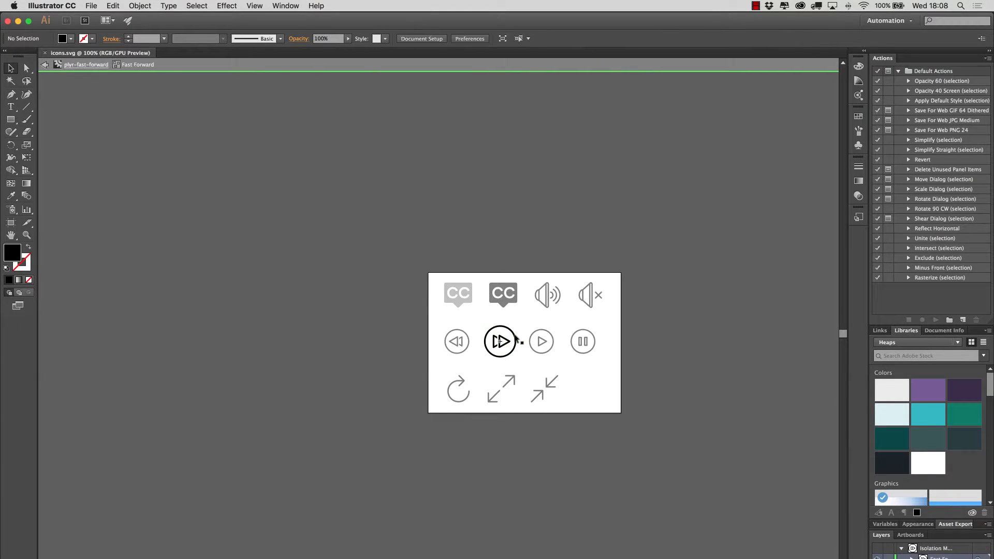
{"action": "double_click", "coordinate": [518, 340]}
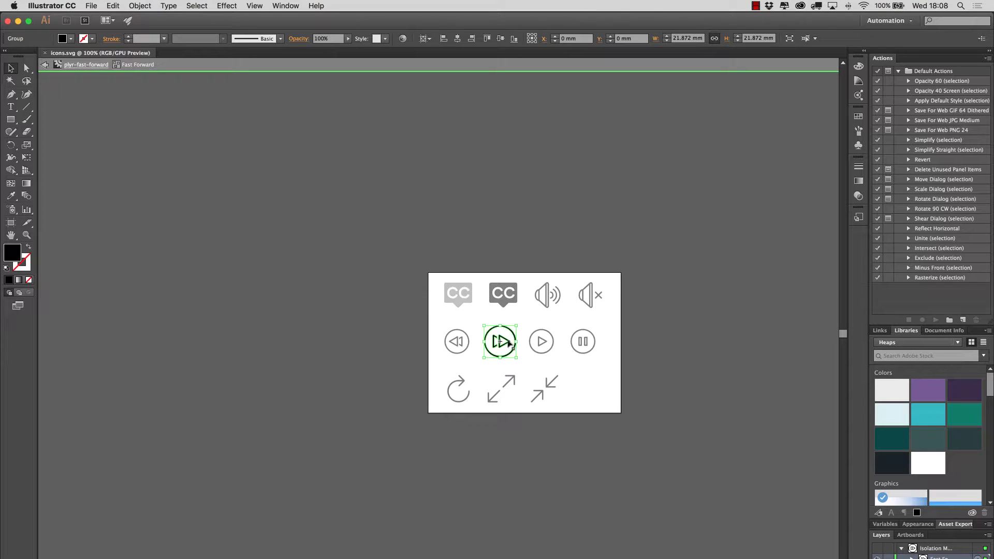
{"action": "double_click", "coordinate": [511, 334]}
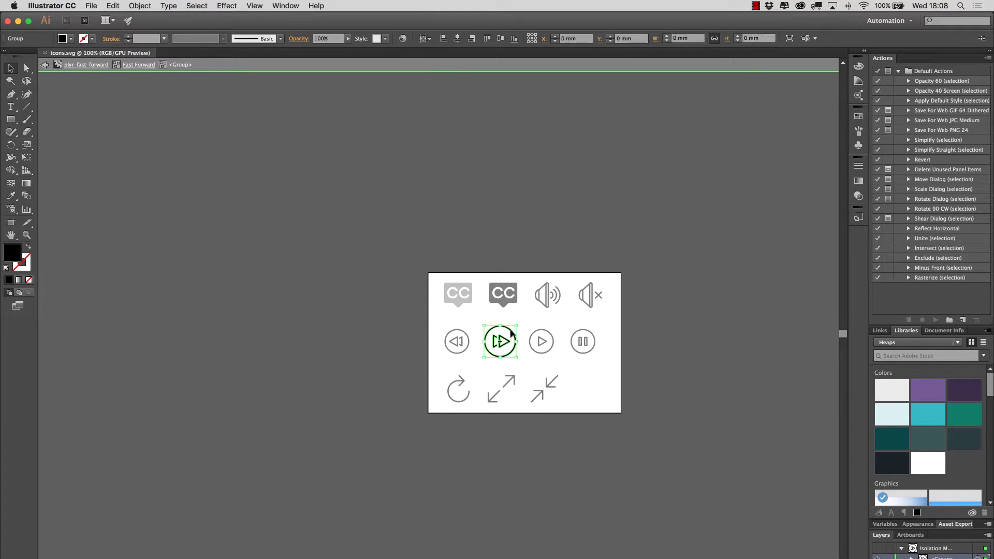
{"action": "double_click", "coordinate": [511, 334]}
{"action": "left_click", "coordinate": [511, 334]}
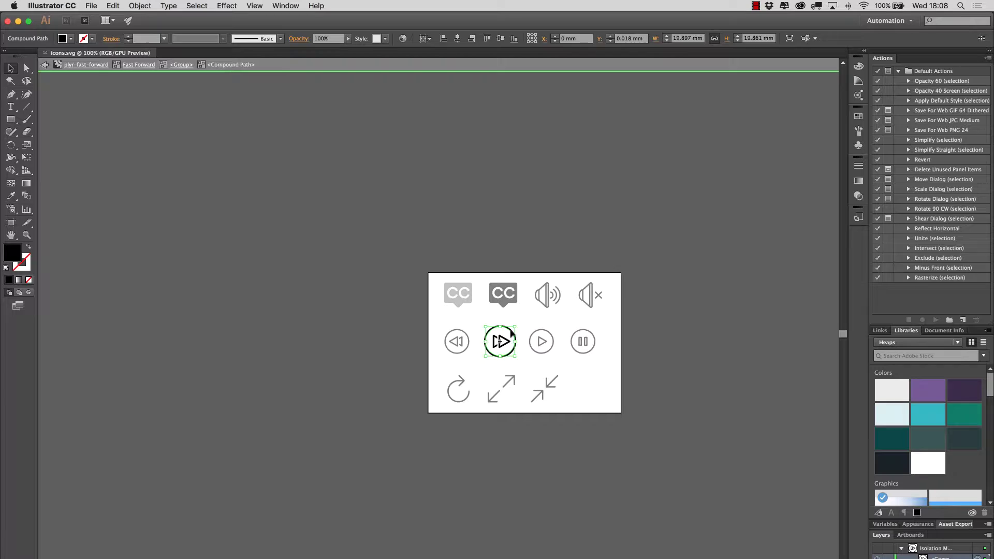
{"action": "key", "text": "super+alt+shift+8"}
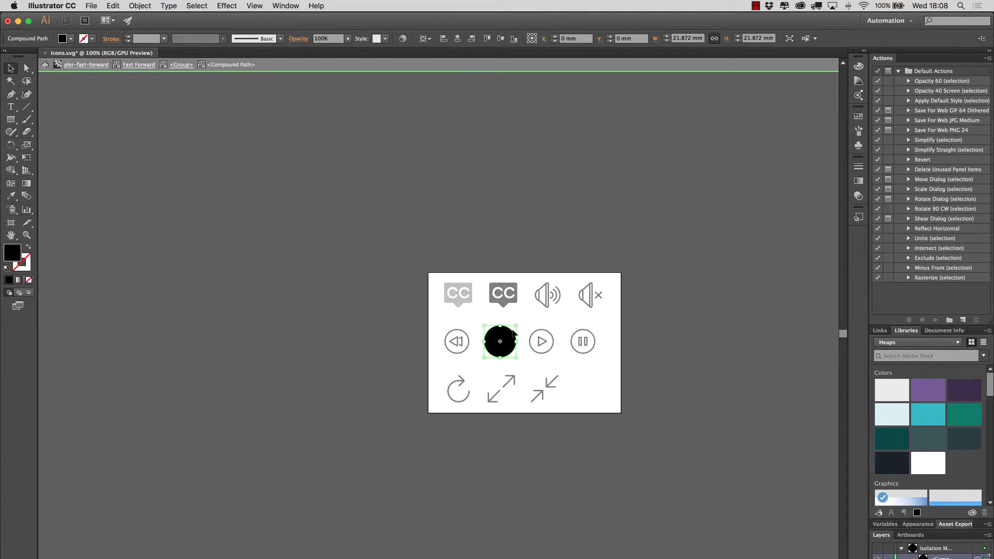
{"action": "key", "text": "super+z"}
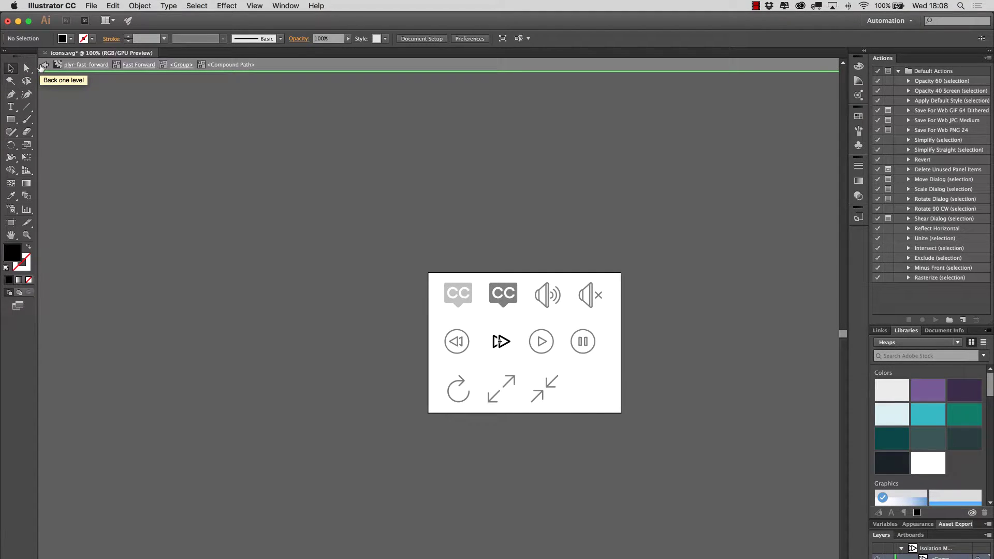
Step: Close icons.svg without saving and minimise Illustrator to return to Muse
{"action": "left_click", "coordinate": [45, 53]}
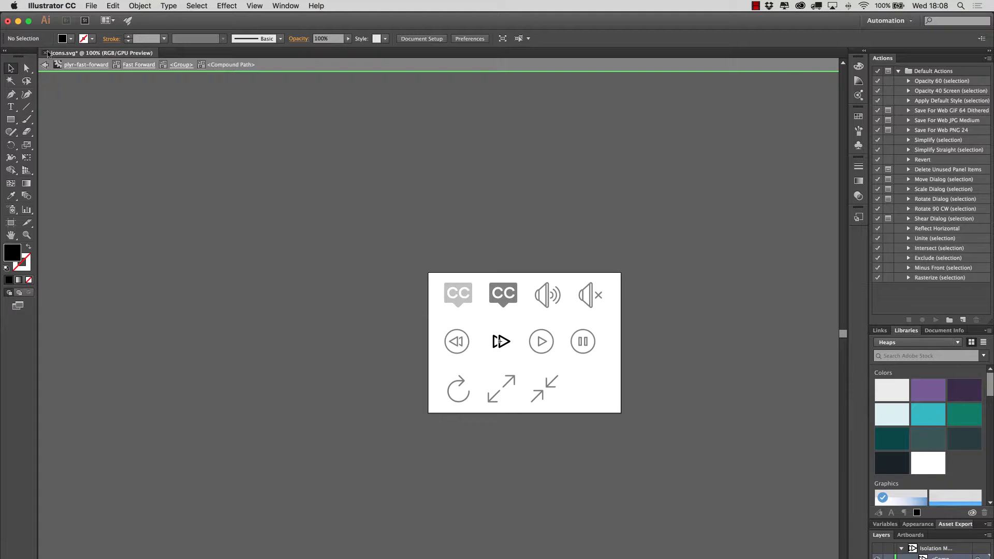
{"action": "left_click", "coordinate": [509, 341]}
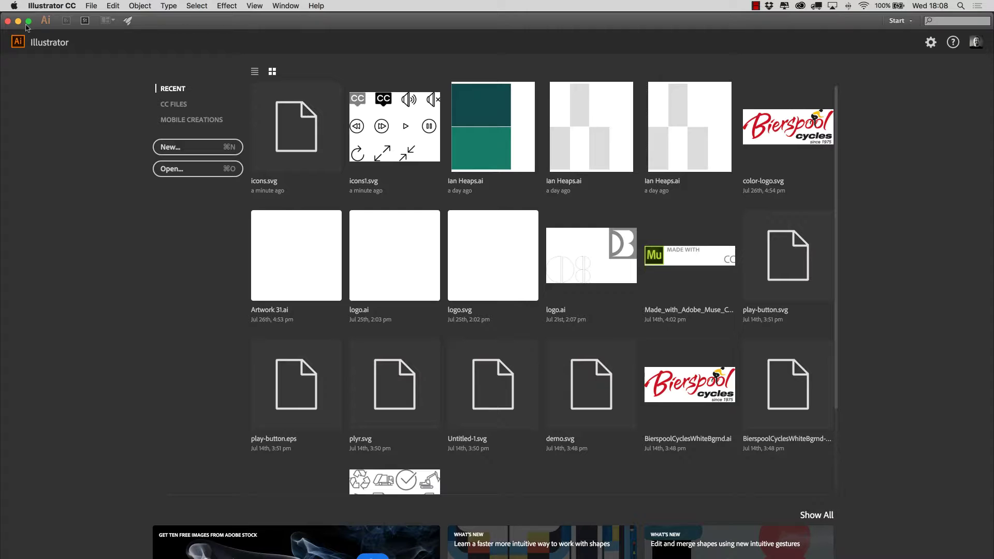
{"action": "left_click", "coordinate": [18, 22]}
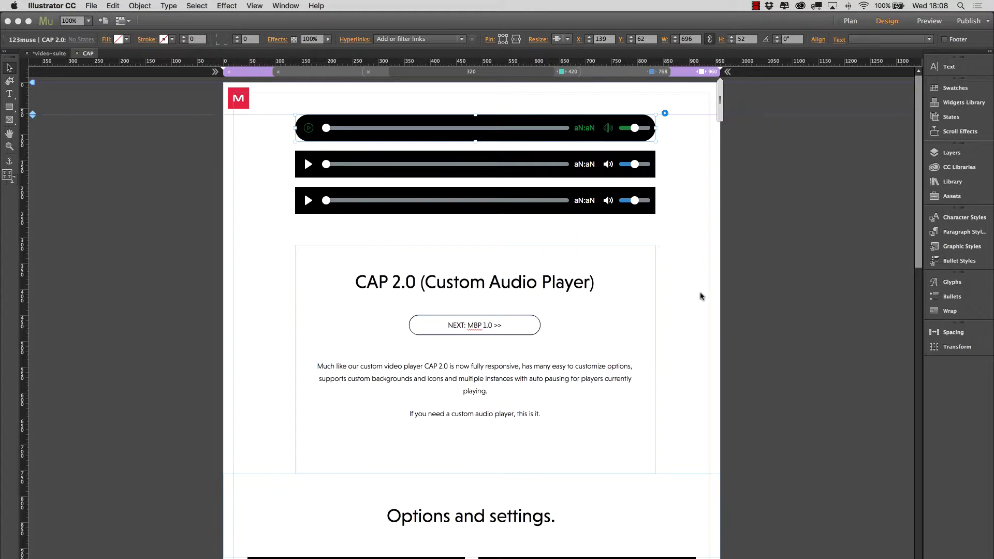
Step: Switch the top player's Icon Sets back to Use default Icons
{"action": "left_click", "coordinate": [674, 129]}
{"action": "left_click", "coordinate": [665, 113]}
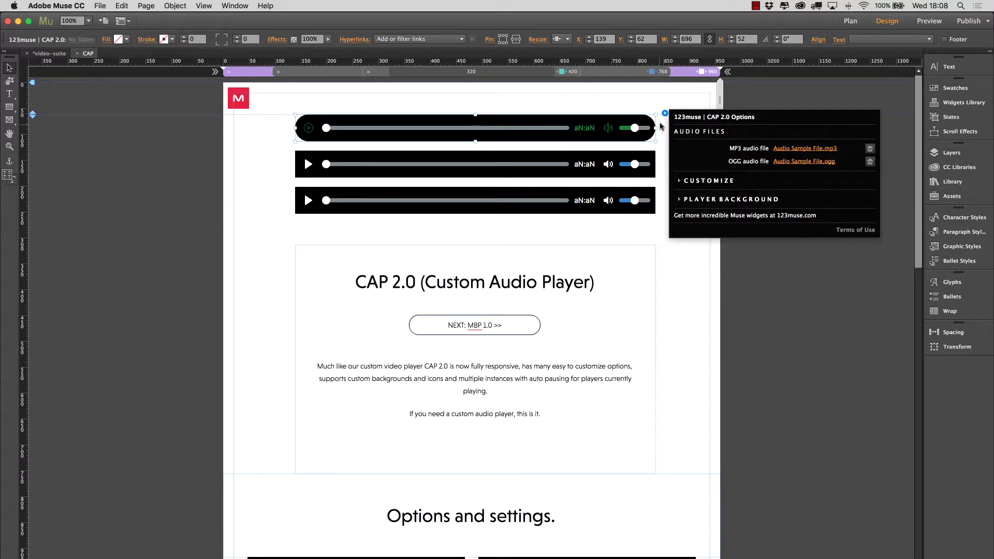
{"action": "left_click", "coordinate": [718, 181]}
{"action": "left_click", "coordinate": [810, 392]}
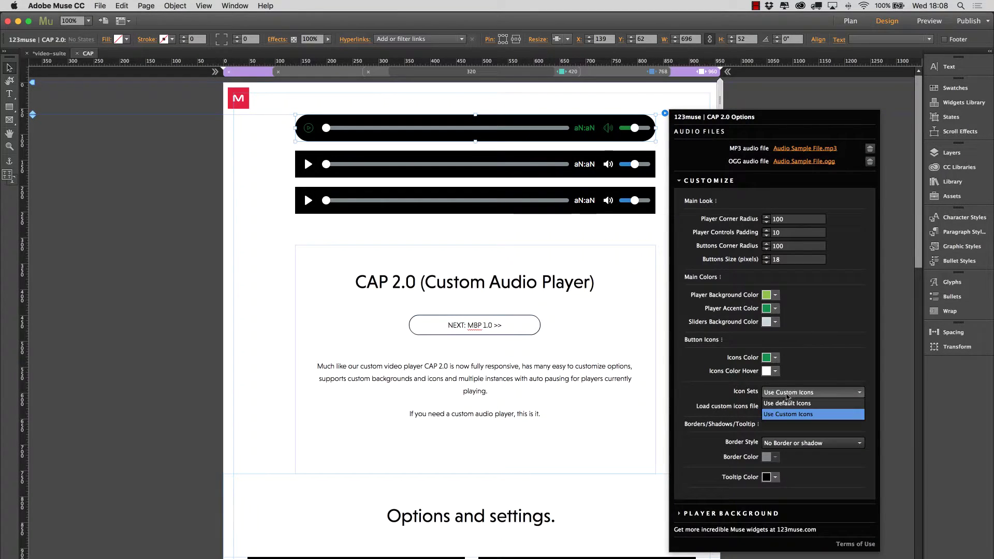
{"action": "key", "text": "Up"}
{"action": "key", "text": "Return"}
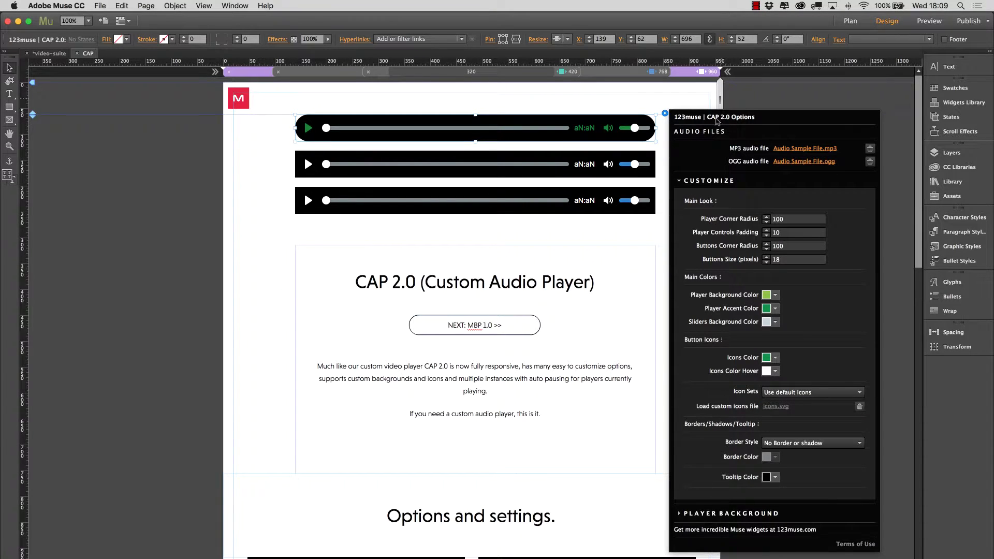
{"action": "left_click", "coordinate": [707, 182]}
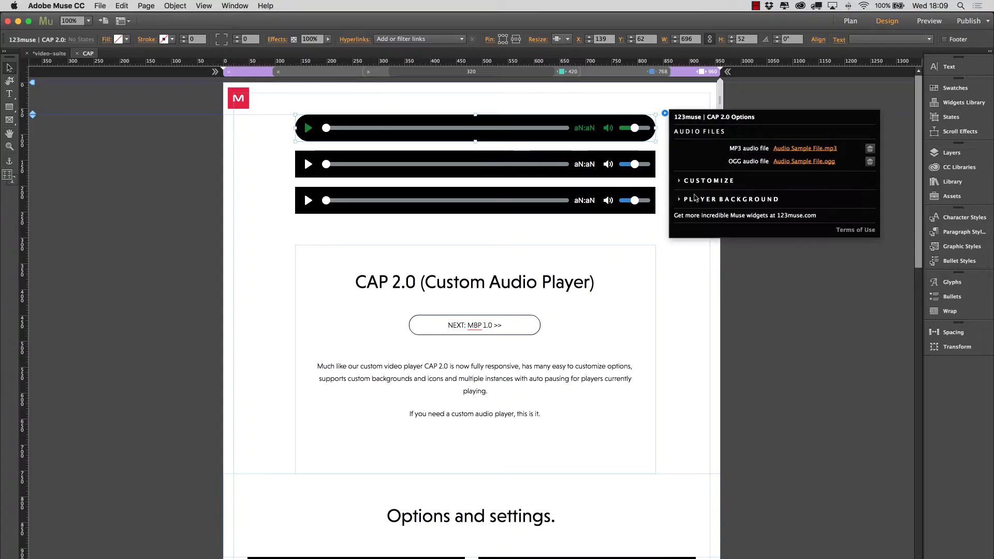
Step: Change the top player's Background Type to Flat Color filled yellow D9E021
{"action": "left_click", "coordinate": [725, 200]}
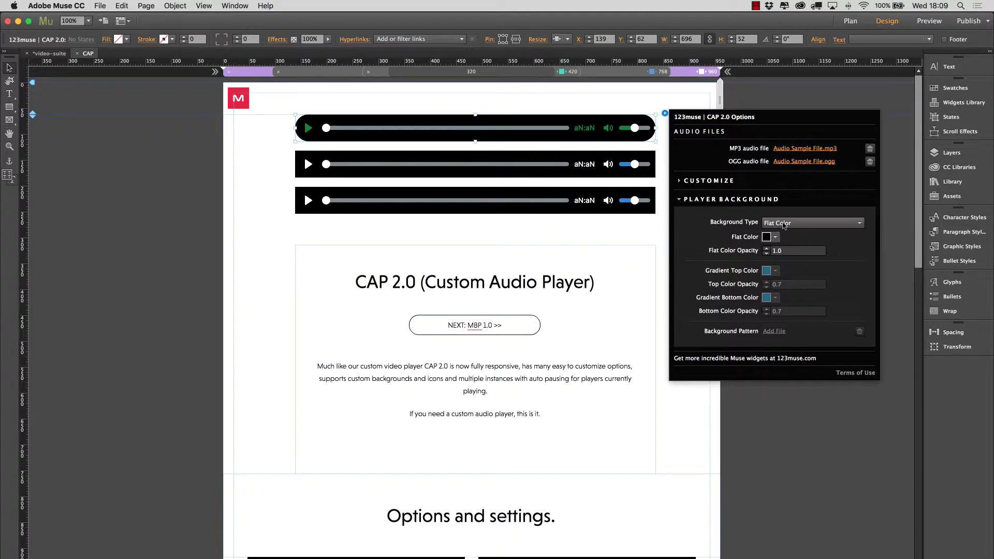
{"action": "left_click", "coordinate": [789, 224]}
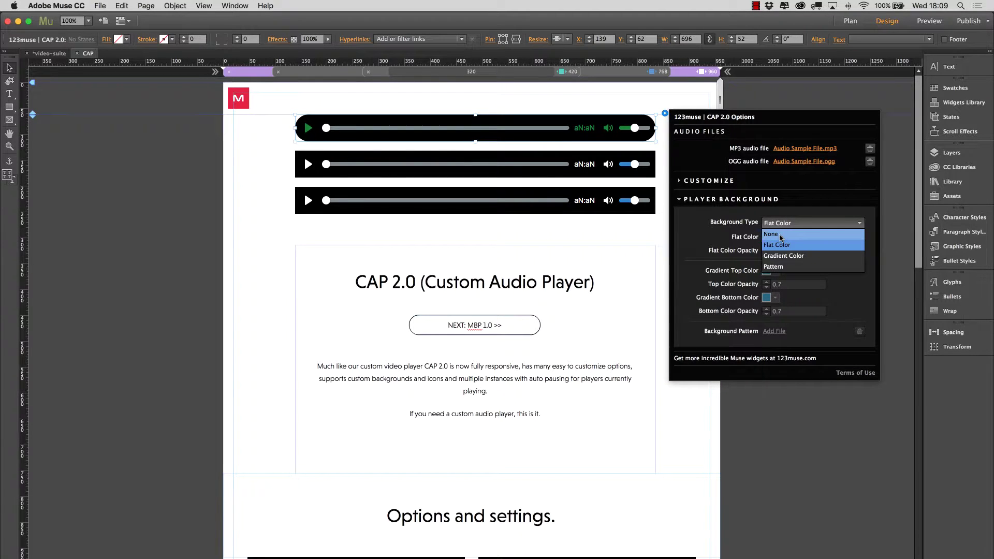
{"action": "left_click", "coordinate": [781, 235]}
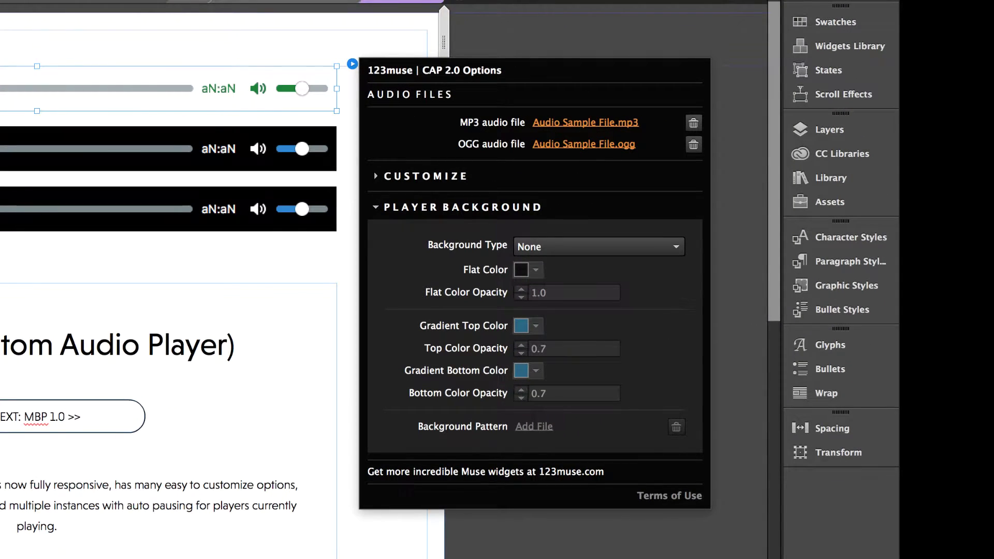
{"action": "left_click", "coordinate": [594, 242]}
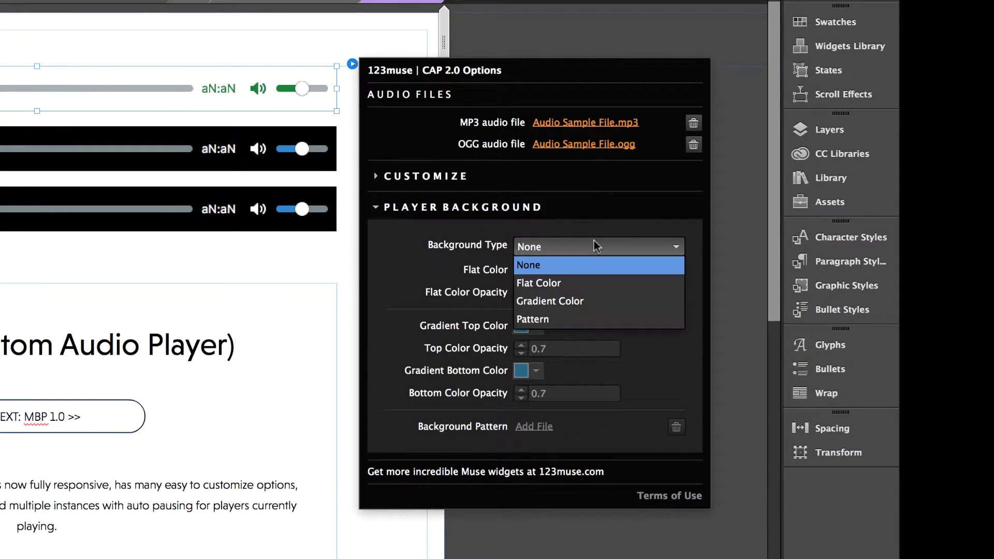
{"action": "left_click", "coordinate": [567, 284]}
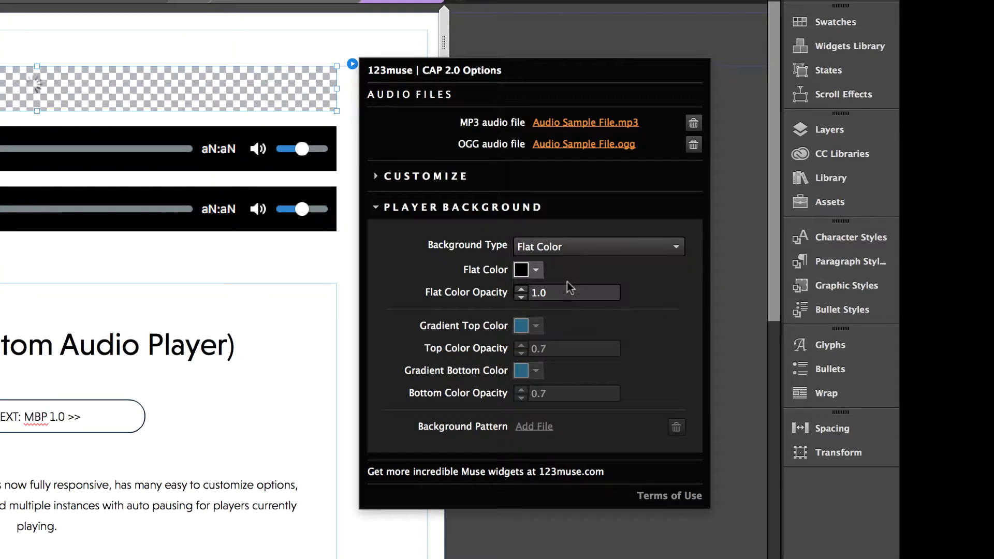
{"action": "left_click", "coordinate": [536, 270]}
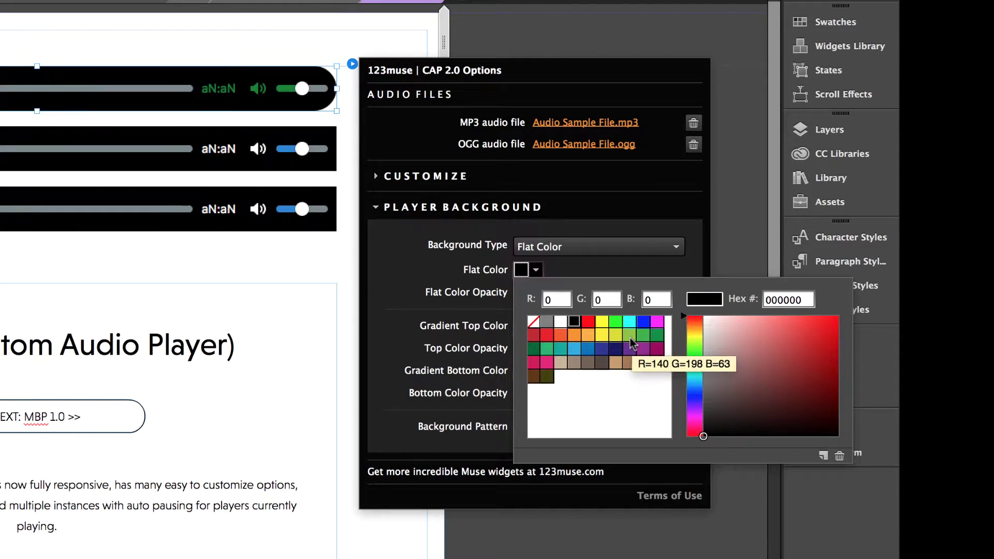
{"action": "left_click", "coordinate": [630, 336]}
{"action": "left_click", "coordinate": [615, 335]}
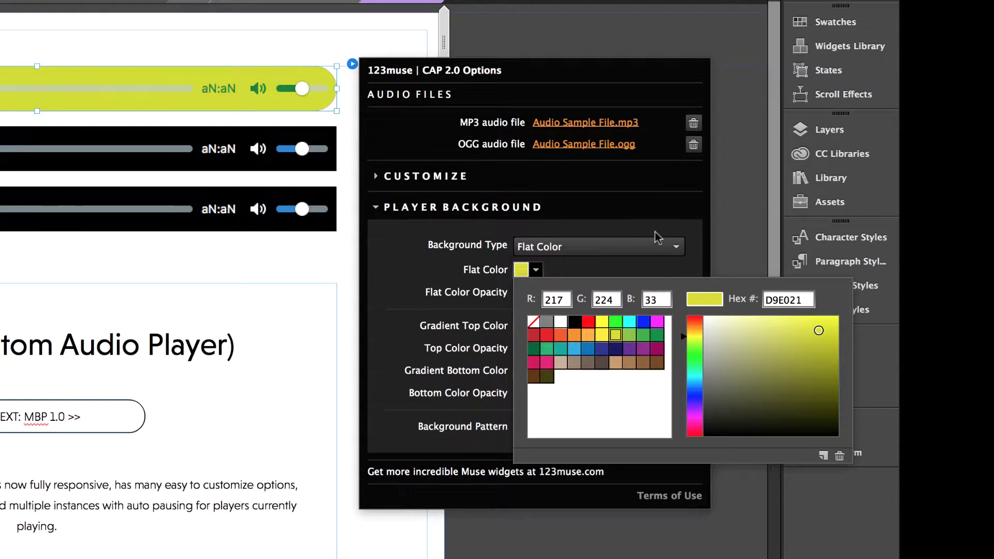
{"action": "left_click", "coordinate": [623, 223]}
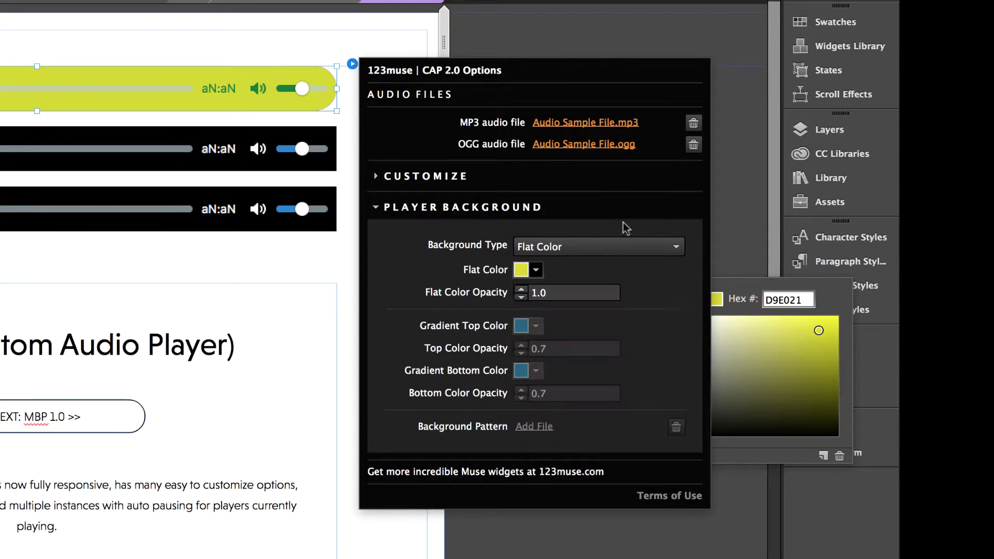
Step: Set the top player's Icons Color to white
{"action": "left_click", "coordinate": [414, 177]}
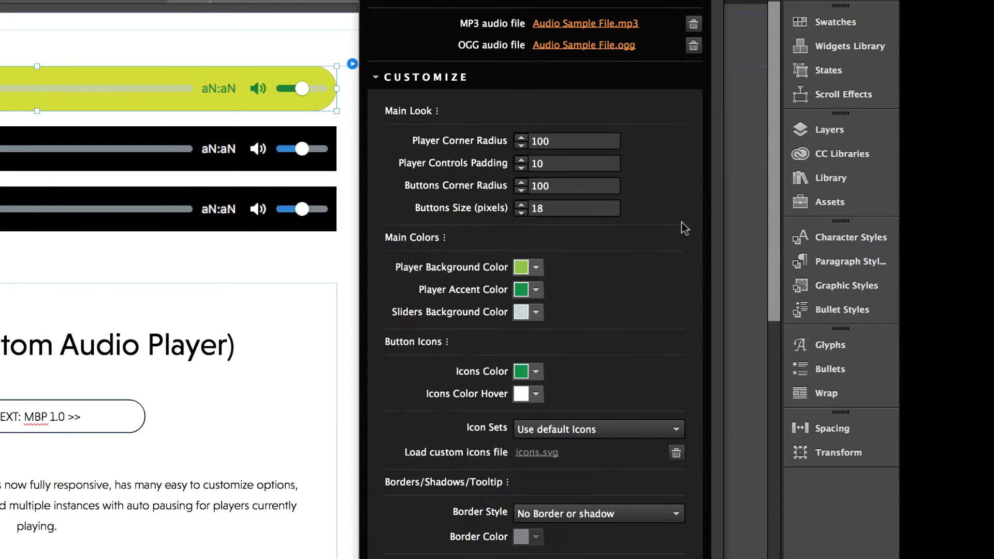
{"action": "left_click", "coordinate": [537, 268]}
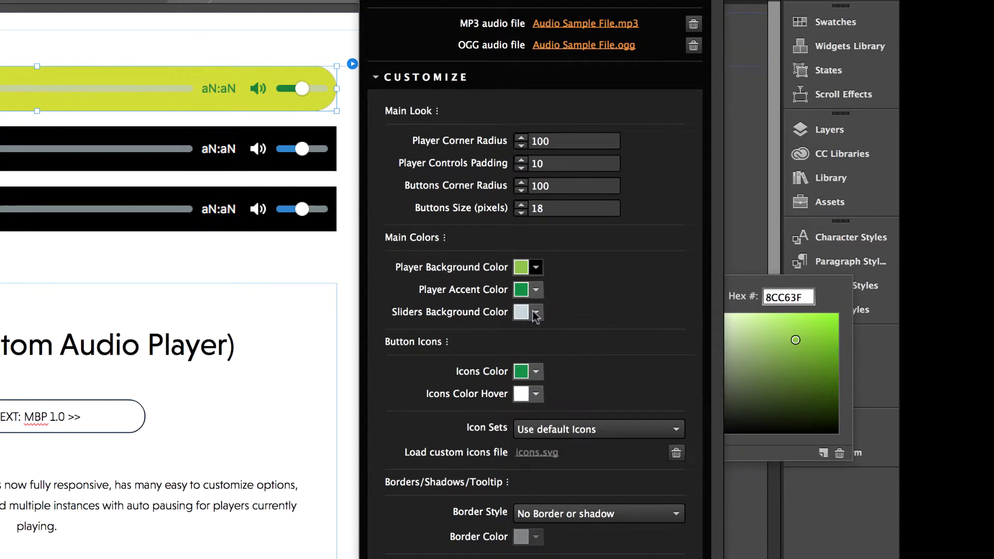
{"action": "left_click", "coordinate": [536, 372]}
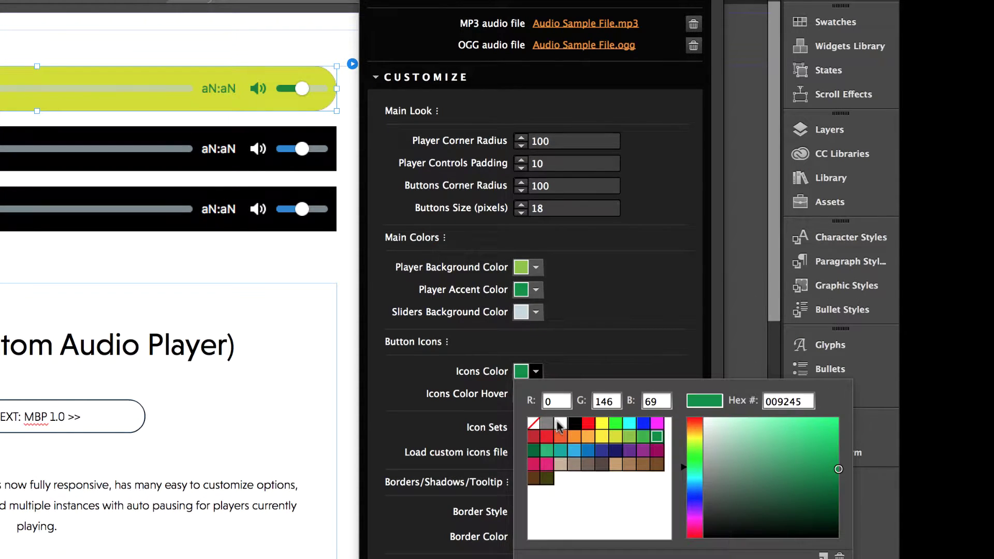
{"action": "left_click", "coordinate": [558, 423]}
{"action": "left_click", "coordinate": [583, 309]}
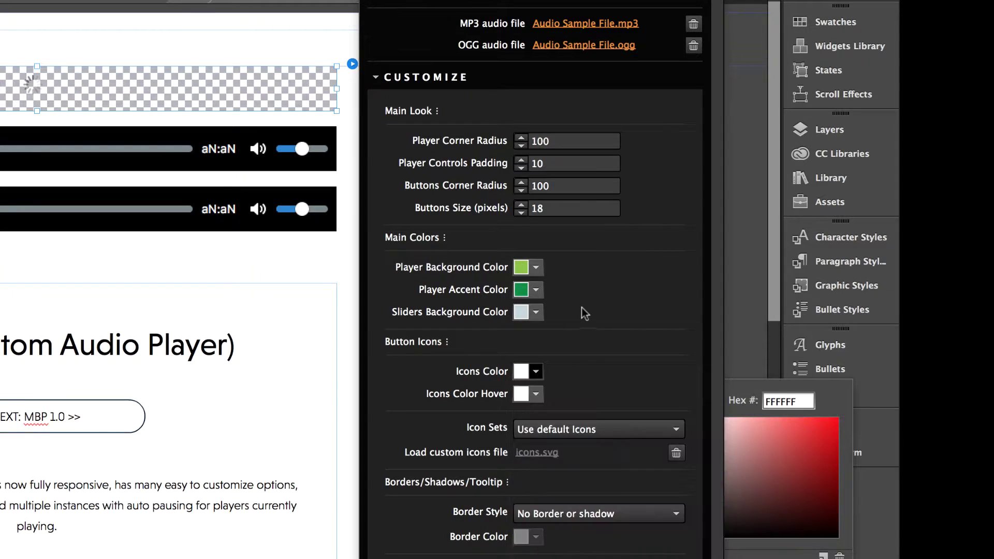
Step: Set Player Accent Color to blue 29ABE2 and Player Background Color to white
{"action": "left_click", "coordinate": [539, 291]}
{"action": "left_click", "coordinate": [574, 369]}
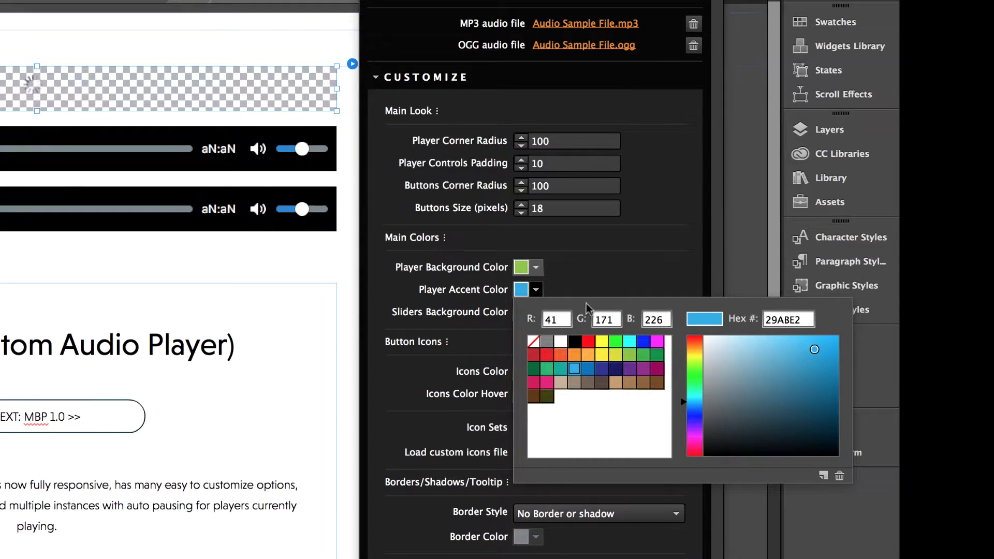
{"action": "left_click", "coordinate": [591, 283]}
{"action": "left_click", "coordinate": [536, 268]}
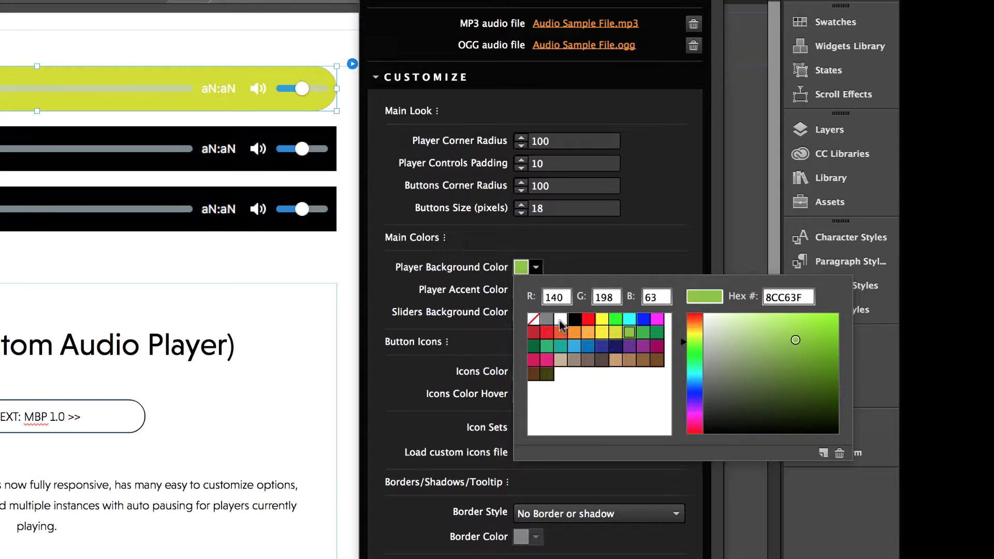
{"action": "left_click", "coordinate": [561, 319]}
{"action": "left_click", "coordinate": [569, 269]}
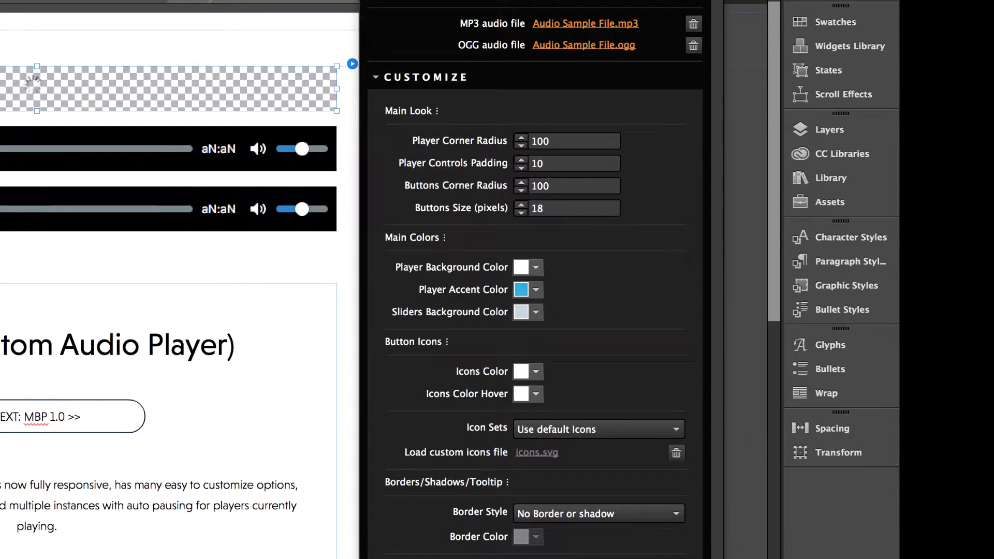
{"action": "left_click", "coordinate": [414, 77]}
Step: Keep Flat Color and change the top player's background from yellow to dark navy 1B1464
{"action": "left_click", "coordinate": [523, 247]}
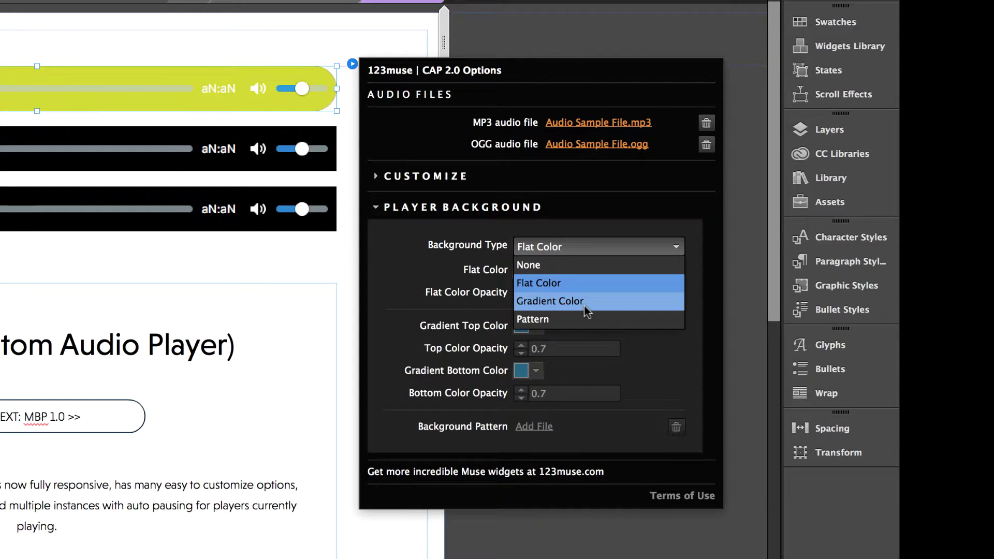
{"action": "left_click", "coordinate": [557, 283]}
{"action": "left_click", "coordinate": [536, 270]}
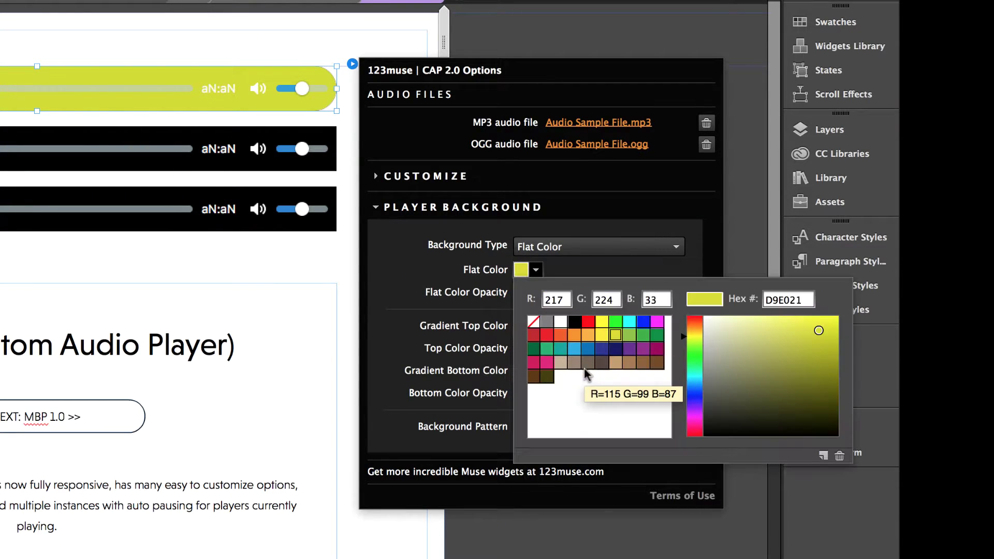
{"action": "left_click", "coordinate": [615, 349]}
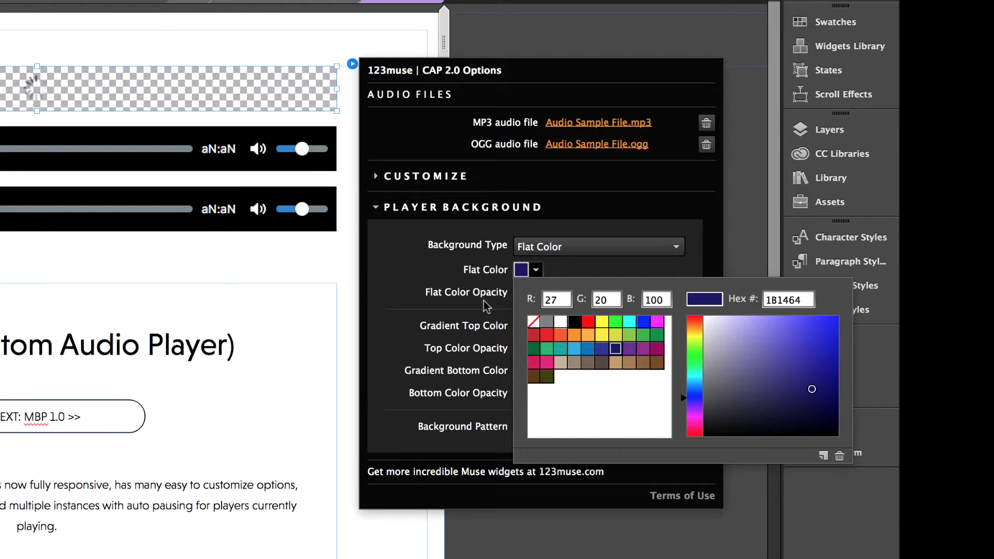
{"action": "left_click", "coordinate": [384, 284]}
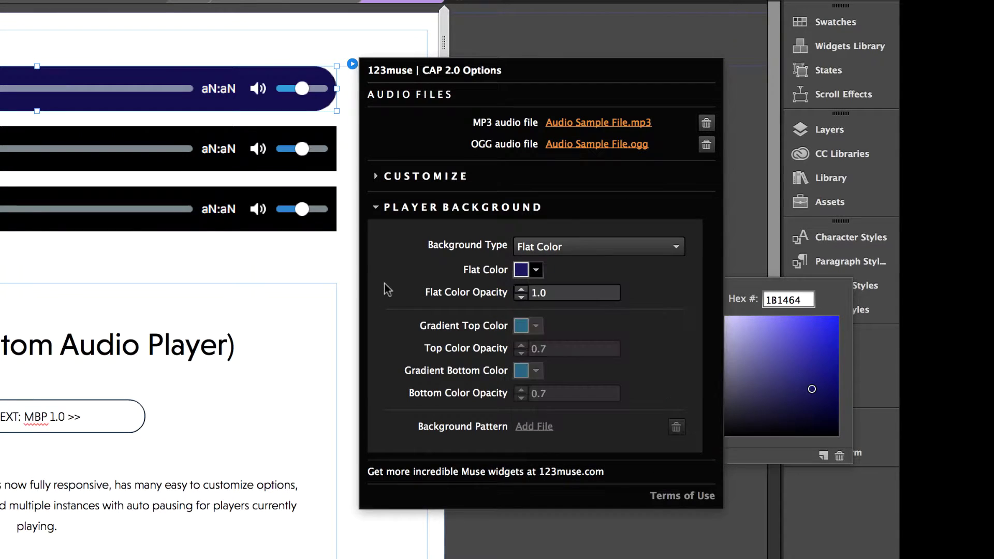
{"action": "left_click", "coordinate": [563, 248]}
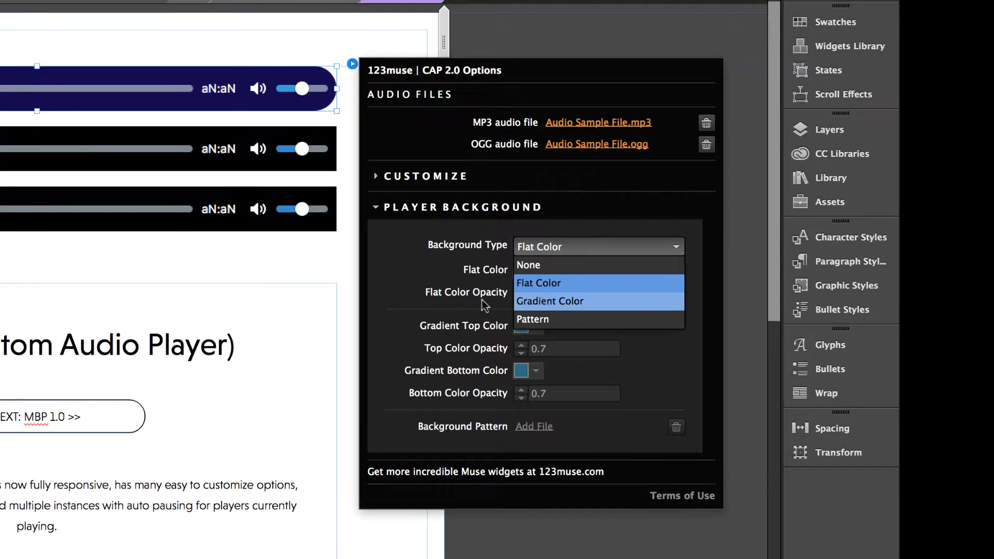
Step: Switch to Gradient Color with bottom colour 0071BC and top and bottom opacities at 1.0
{"action": "left_click", "coordinate": [544, 303]}
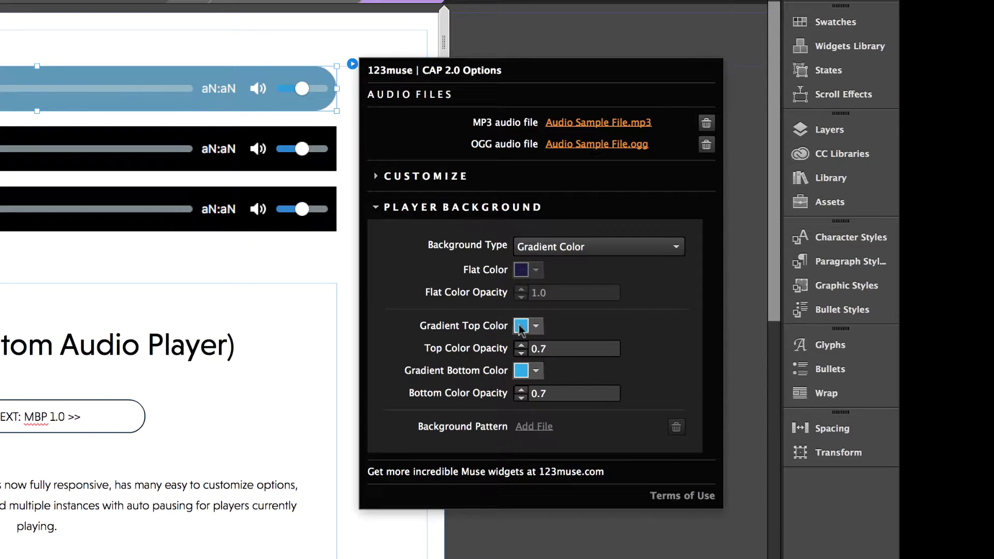
{"action": "left_click", "coordinate": [536, 372]}
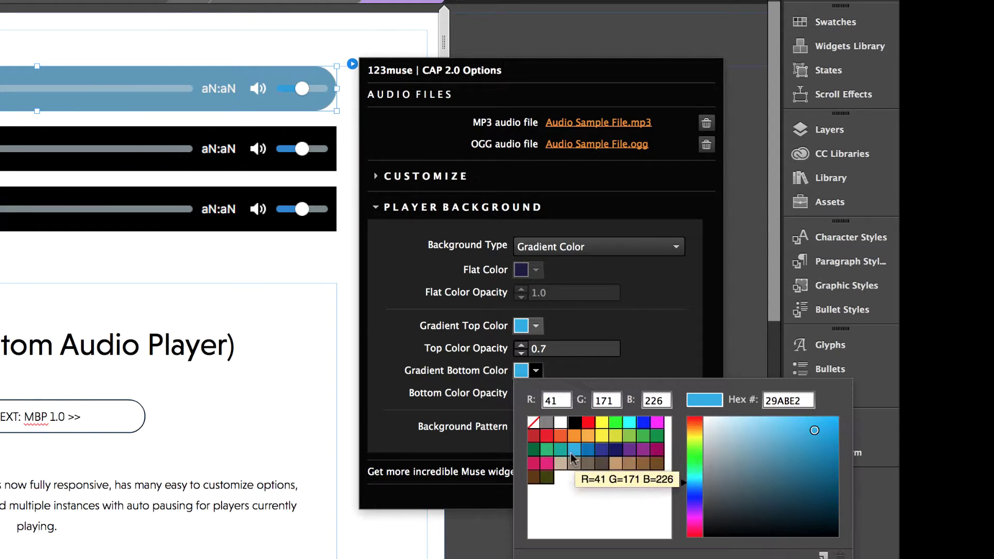
{"action": "left_click", "coordinate": [587, 449]}
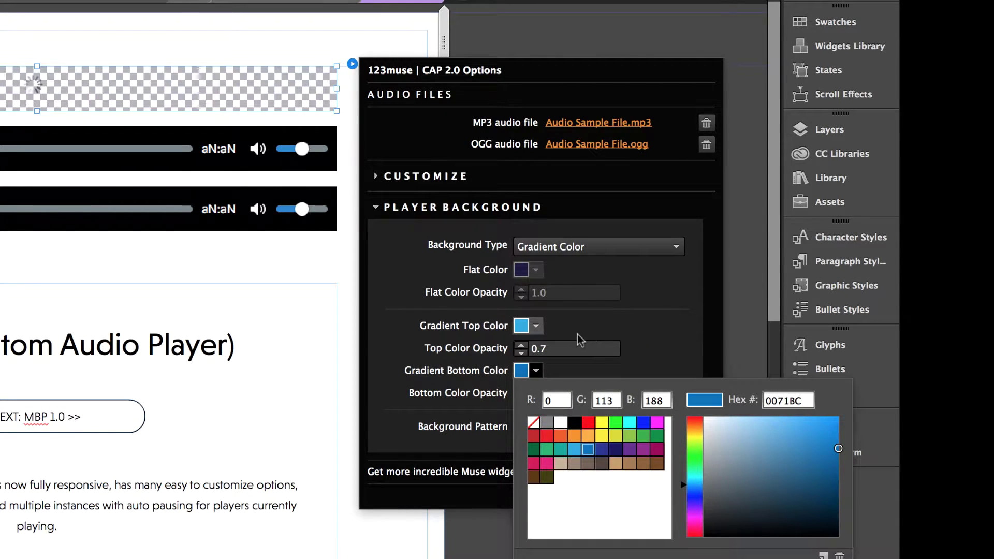
{"action": "left_click", "coordinate": [577, 334]}
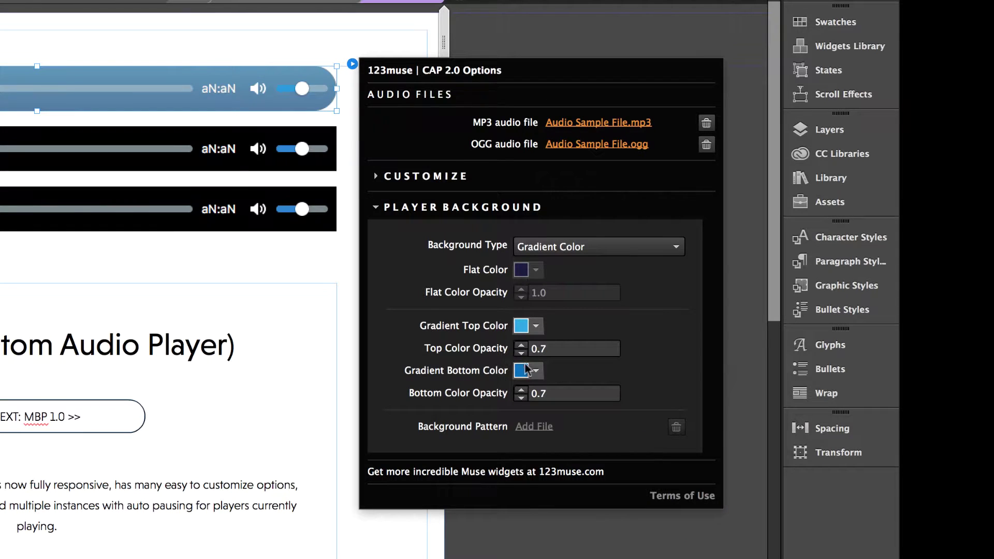
{"action": "left_click", "coordinate": [522, 345]}
{"action": "left_click", "coordinate": [522, 346]}
{"action": "left_click", "coordinate": [522, 345]}
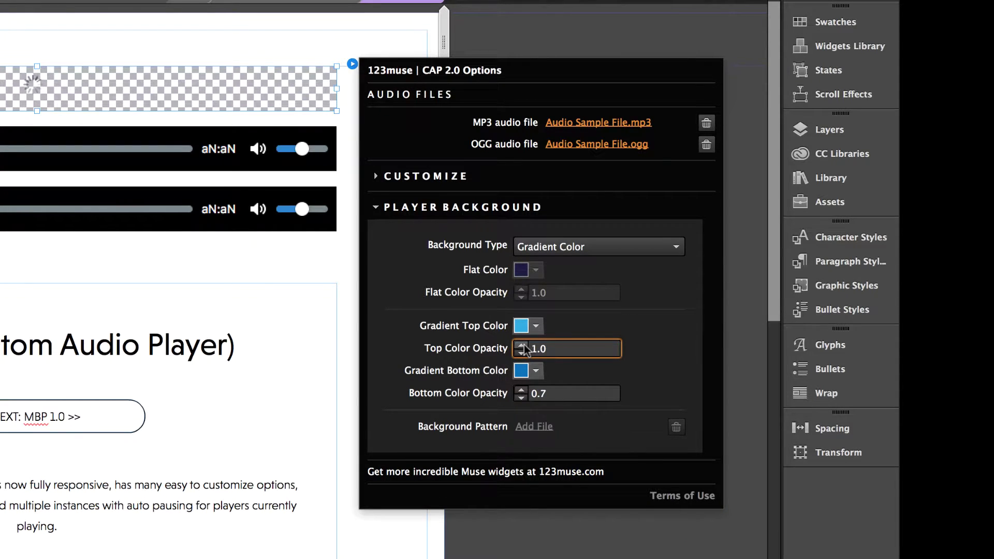
{"action": "left_click", "coordinate": [523, 388]}
{"action": "left_click", "coordinate": [523, 389]}
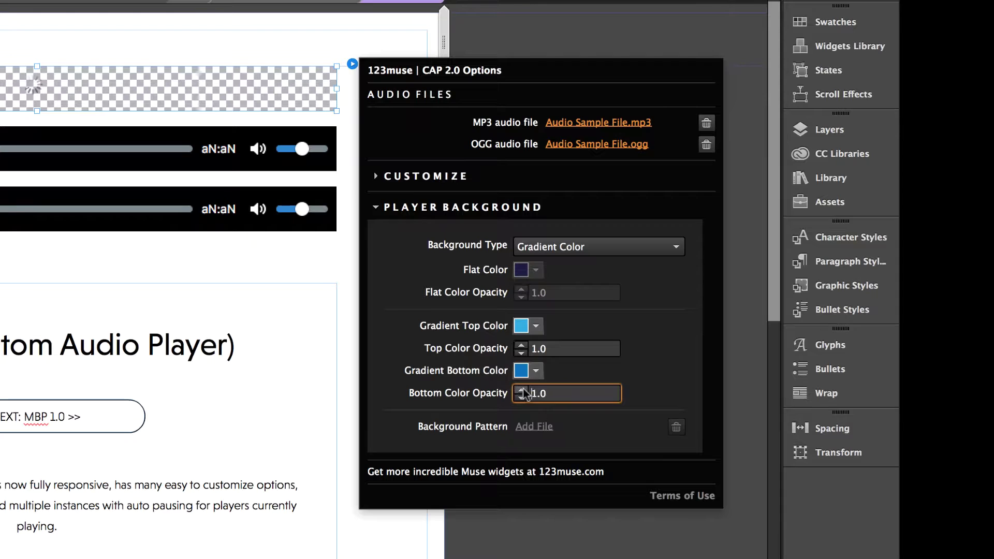
{"action": "left_click", "coordinate": [523, 389]}
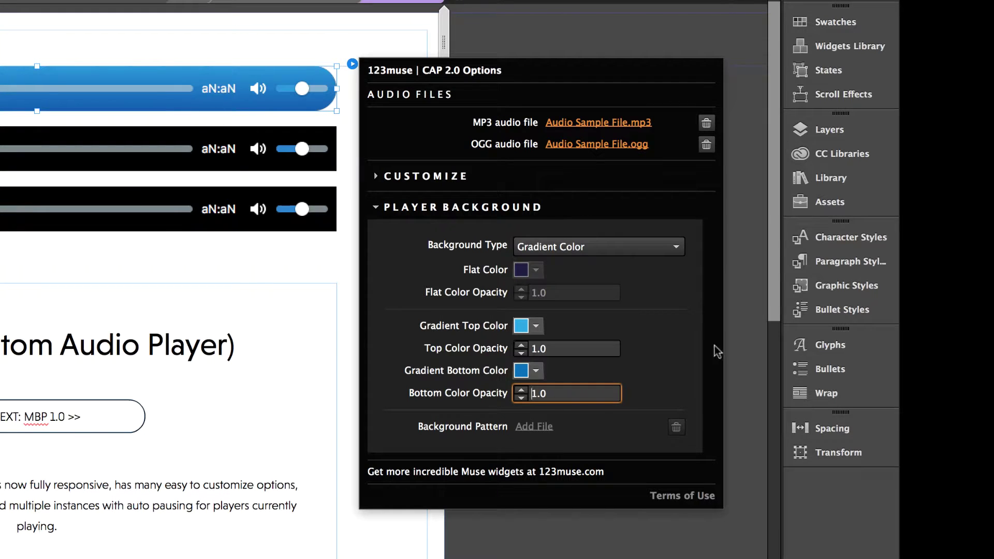
Step: Set the player's Background Pattern to Sample_Poster.png from the CVP 2.0 folder and close the options
{"action": "left_click", "coordinate": [596, 247]}
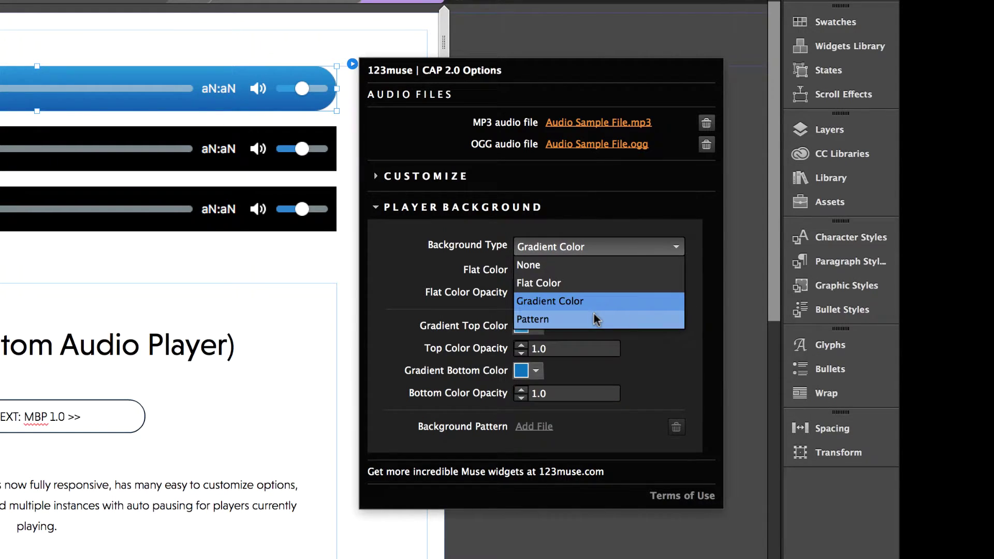
{"action": "left_click", "coordinate": [596, 319]}
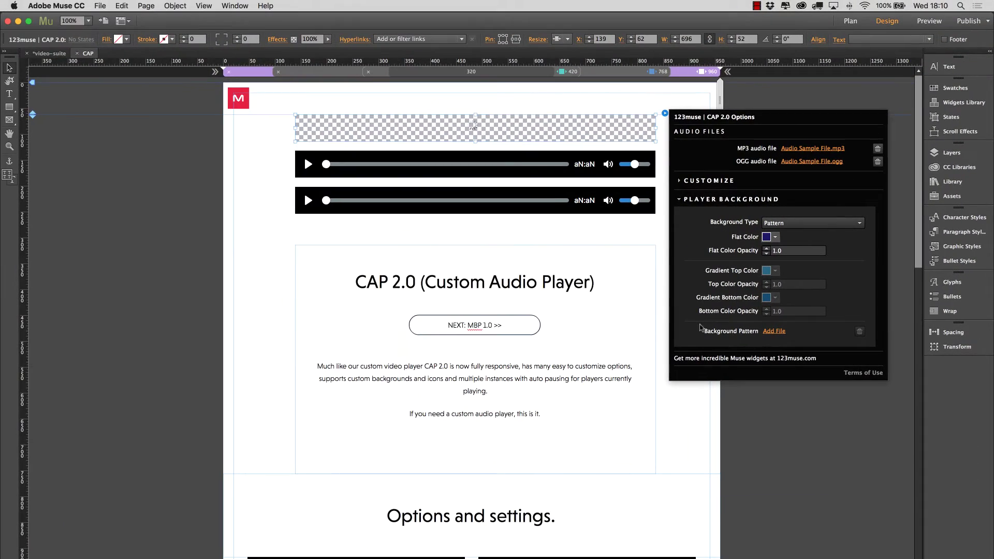
{"action": "left_click", "coordinate": [726, 348]}
{"action": "left_click", "coordinate": [467, 121]}
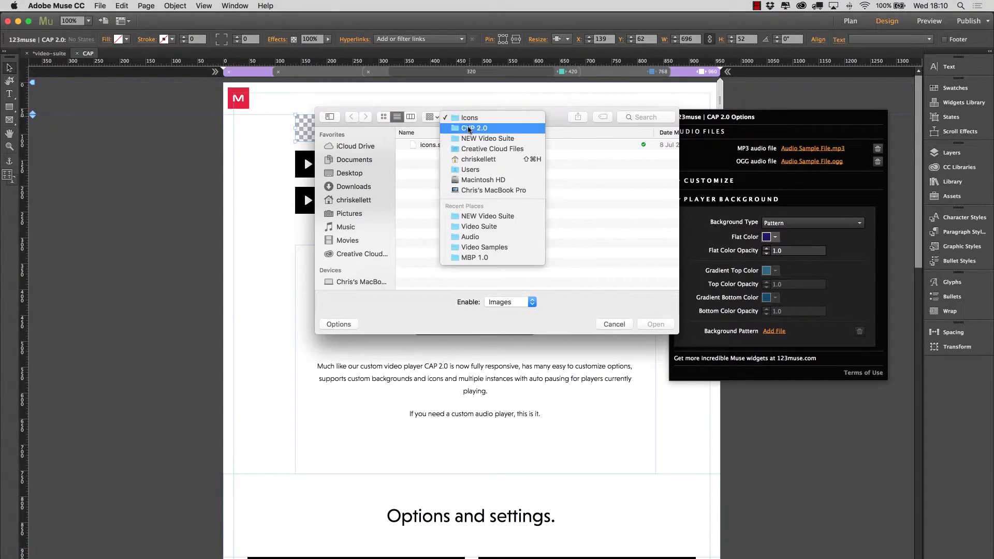
{"action": "left_click", "coordinate": [464, 127]}
{"action": "left_click", "coordinate": [456, 175]}
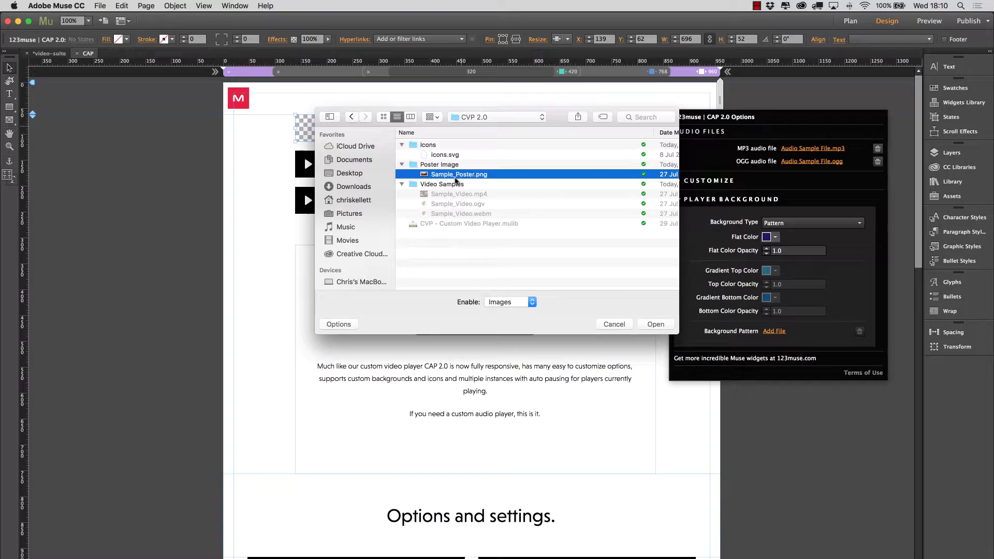
{"action": "left_click", "coordinate": [655, 324]}
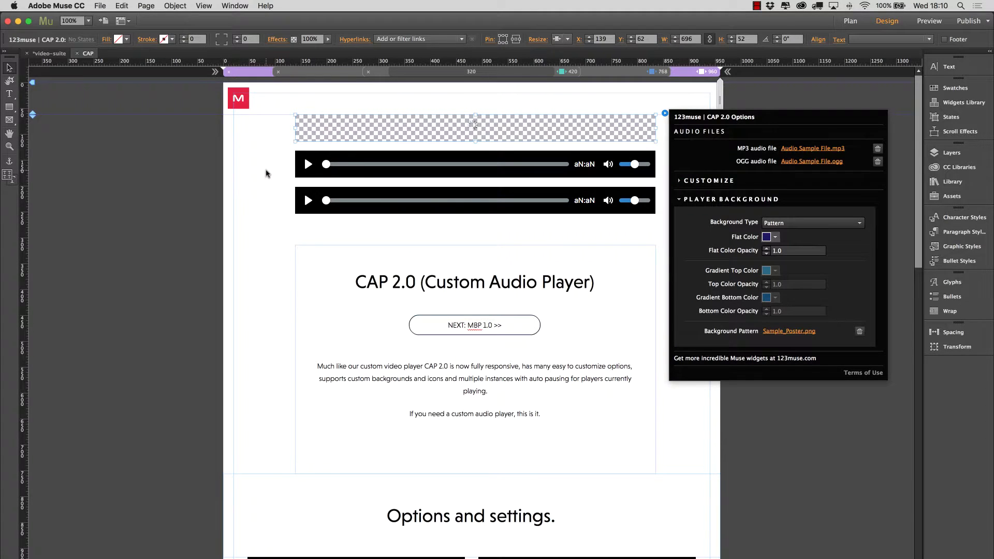
{"action": "key", "text": "Escape"}
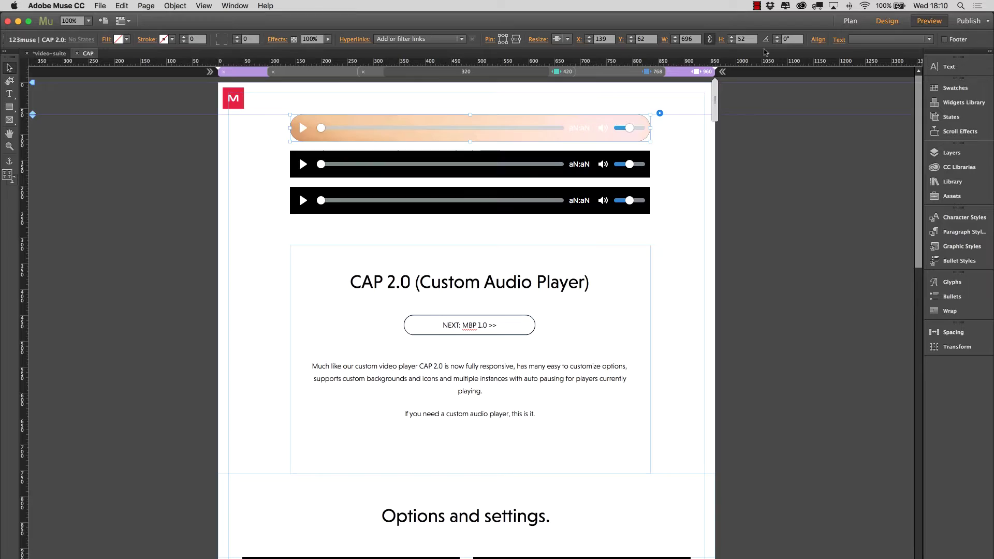
{"action": "key", "text": "super+p"}
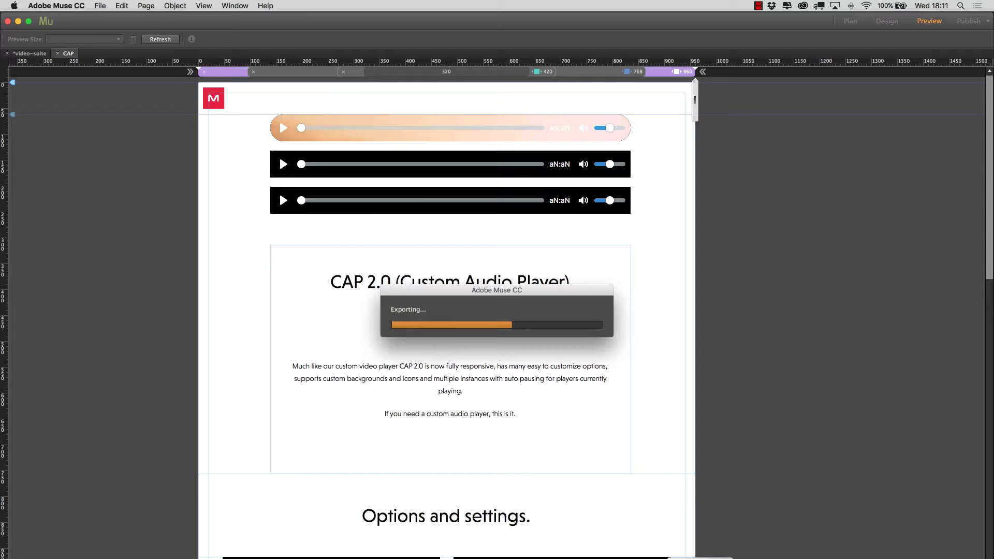
{"action": "left_click", "coordinate": [759, 5]}
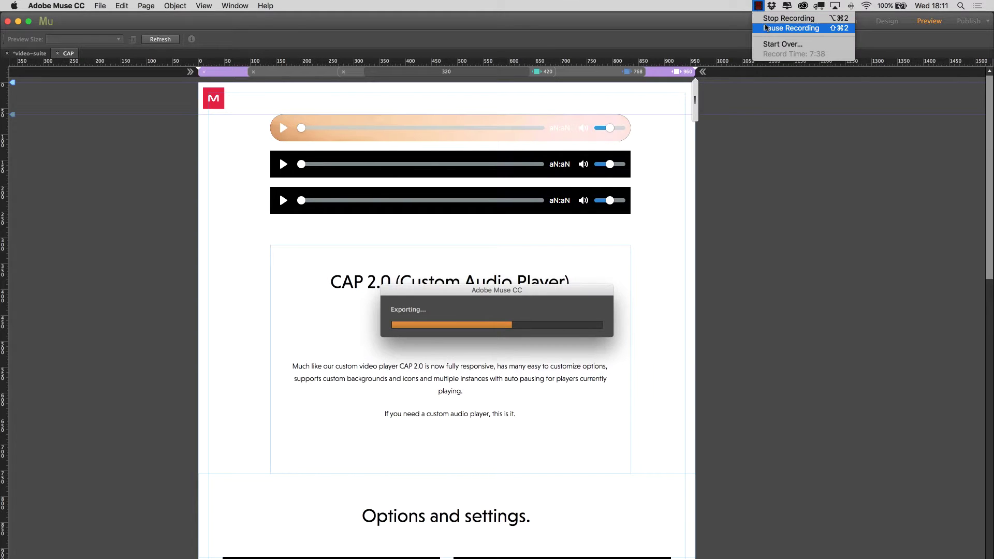
{"action": "left_click", "coordinate": [791, 28]}
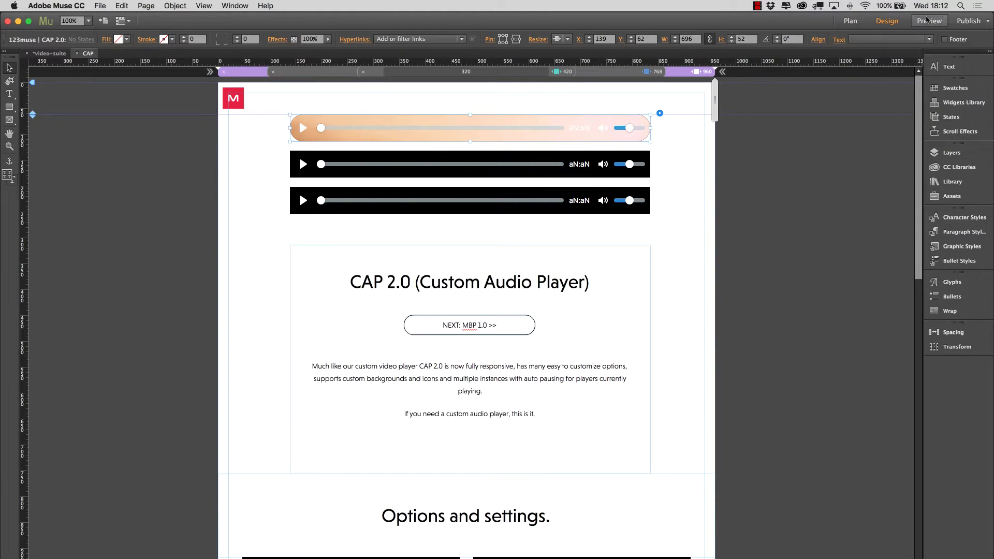
Step: Preview the page, then drag the peach-patterned player below the two black players
{"action": "left_click", "coordinate": [929, 21]}
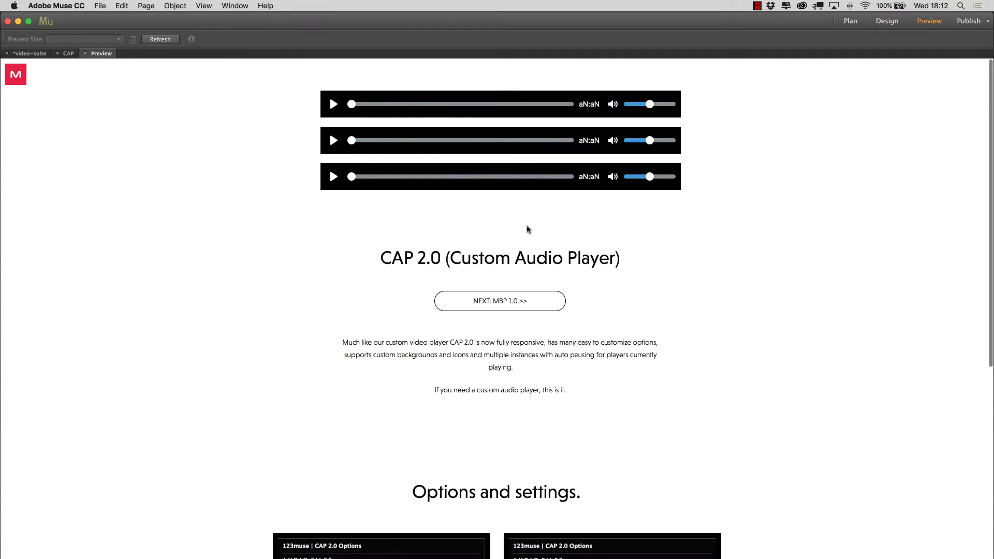
{"action": "left_click", "coordinate": [68, 53]}
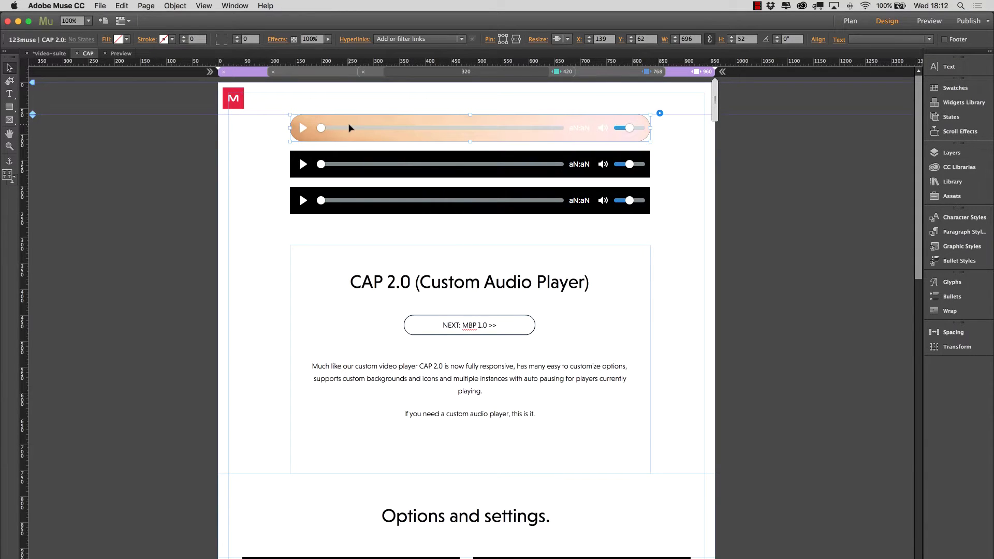
{"action": "scroll", "coordinate": [371, 127], "scroll_direction": "right", "scroll_amount": 1}
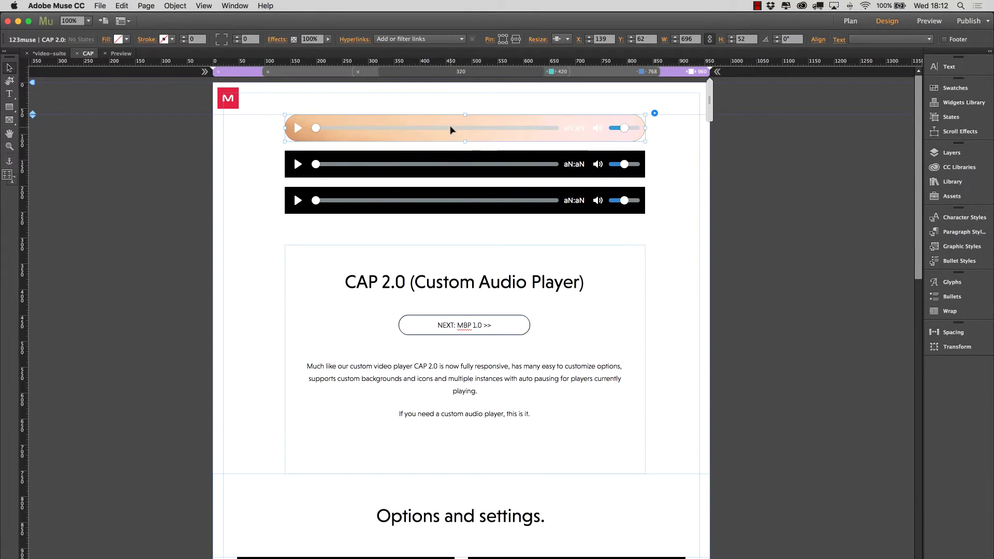
{"action": "left_click_drag", "start_coordinate": [456, 130], "coordinate": [455, 224]}
Step: Move both black players up together, directly above the pattern player, and preview the page
{"action": "left_click", "coordinate": [451, 166]}
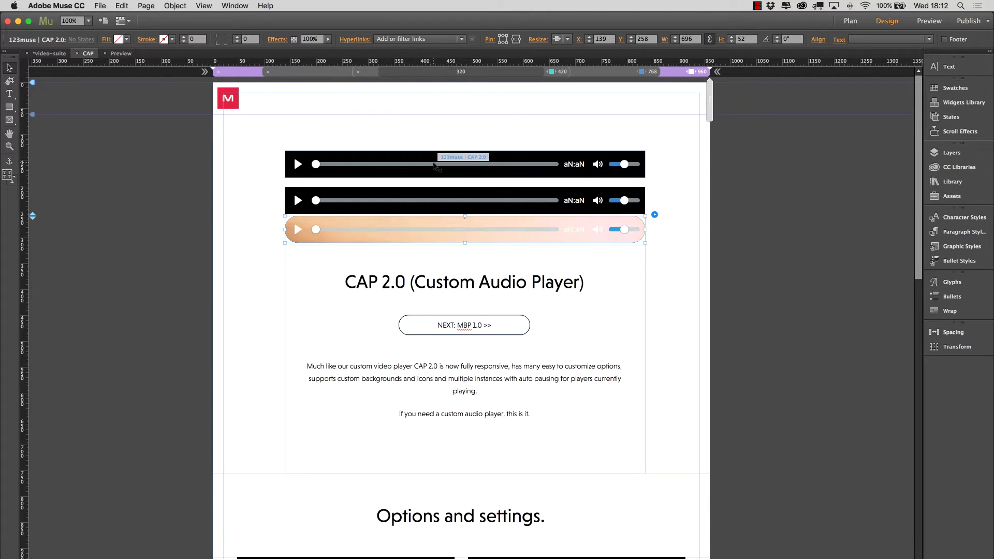
{"action": "left_click", "coordinate": [334, 201], "text": "shift"}
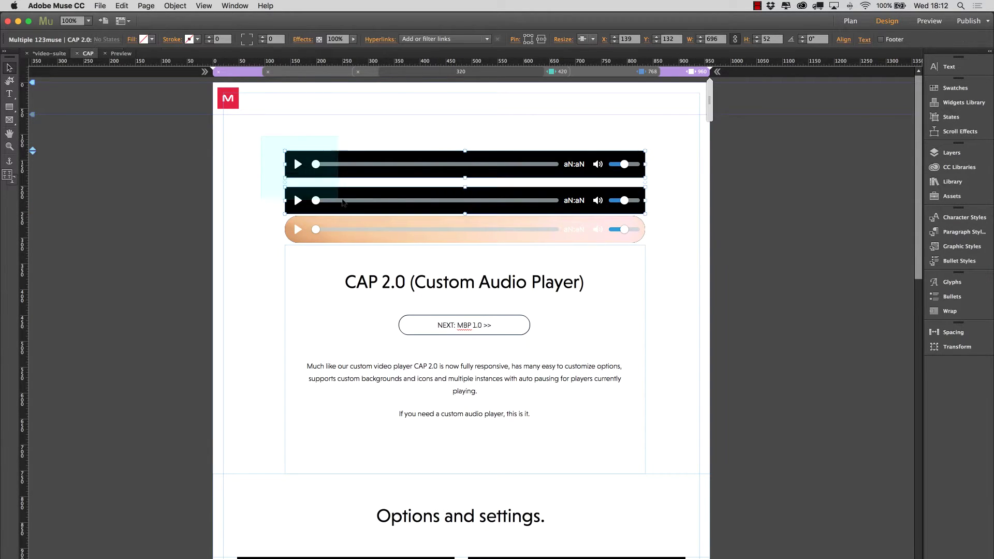
{"action": "mouse_move", "coordinate": [365, 204]}
{"action": "left_mouse_down"}
{"action": "mouse_move", "coordinate": [366, 157]}
{"action": "mouse_move", "coordinate": [357, 217]}
{"action": "mouse_move", "coordinate": [356, 192]}
{"action": "left_mouse_up"}
{"action": "key", "text": "super+p"}
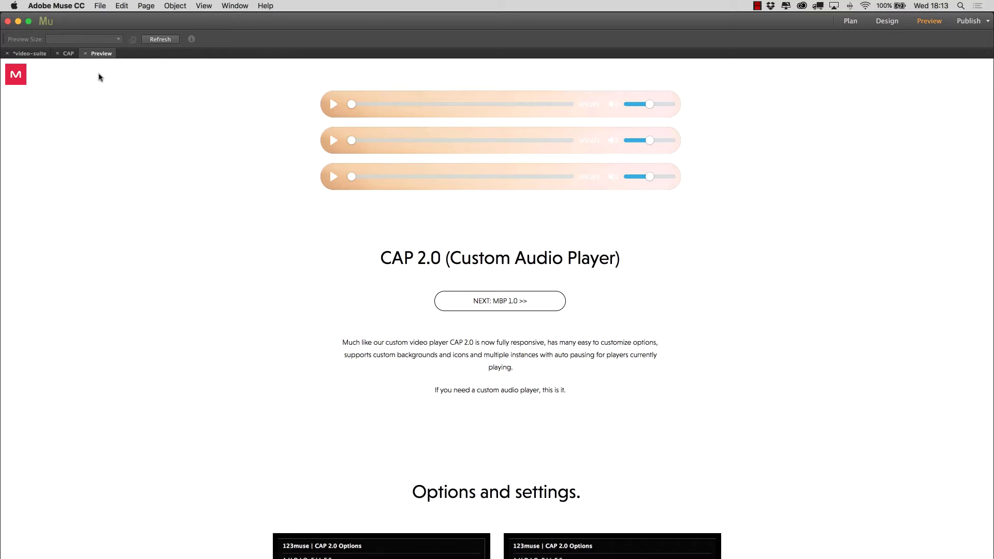
Step: Leave the preview and delete both black players
{"action": "left_click", "coordinate": [86, 54]}
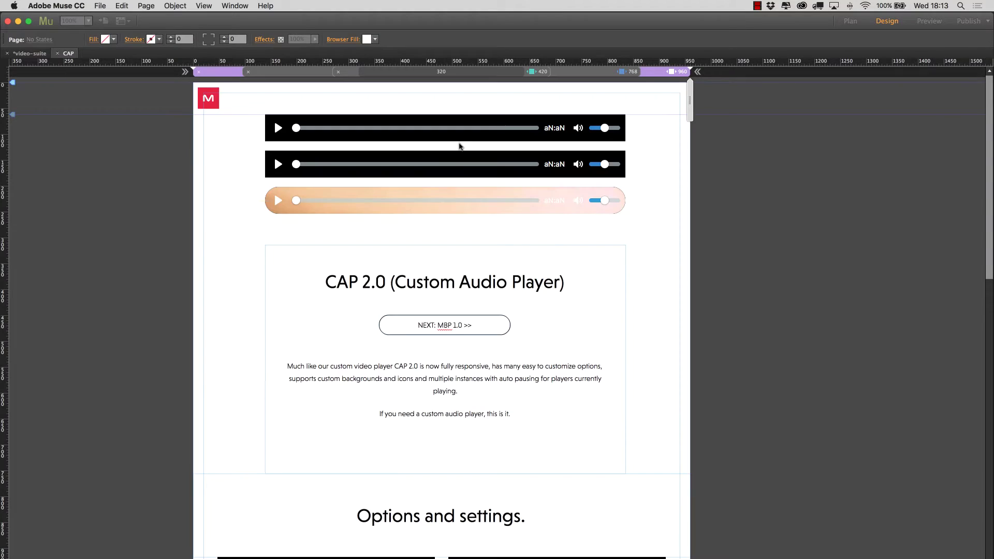
{"action": "left_click_drag", "start_coordinate": [294, 119], "coordinate": [655, 161]}
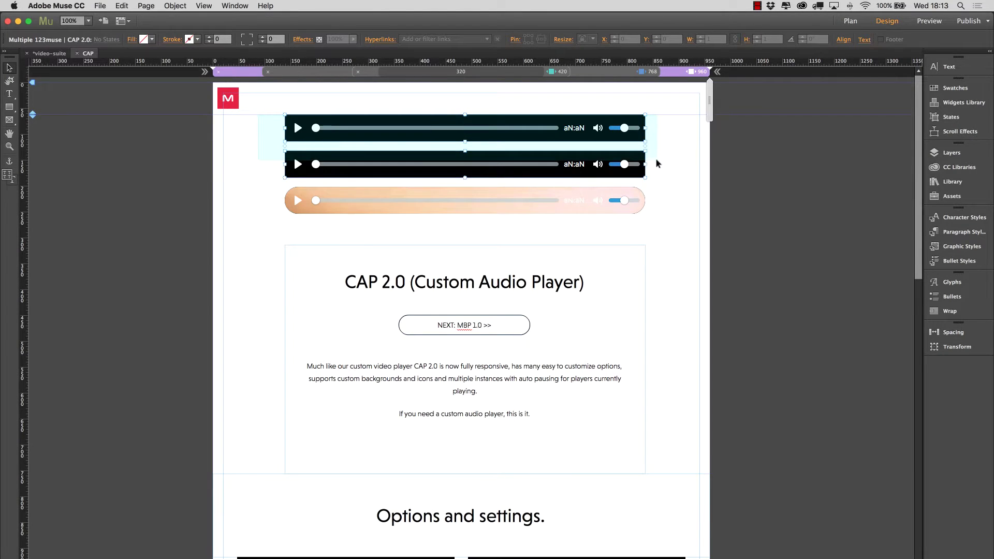
{"action": "key", "text": "Delete"}
Step: Move the pattern player higher up the page and preview the result
{"action": "left_click_drag", "start_coordinate": [479, 190], "coordinate": [621, 206]}
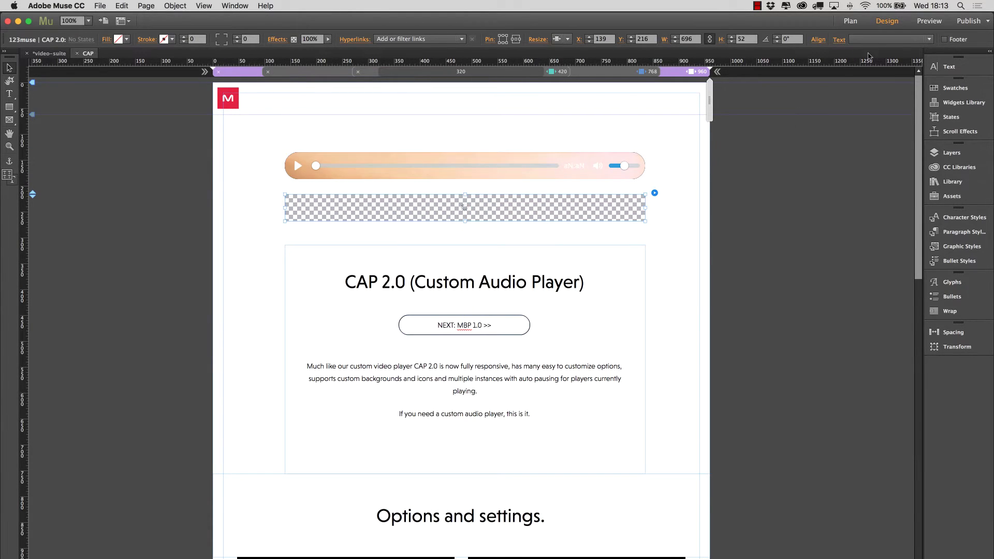
{"action": "left_click", "coordinate": [930, 20]}
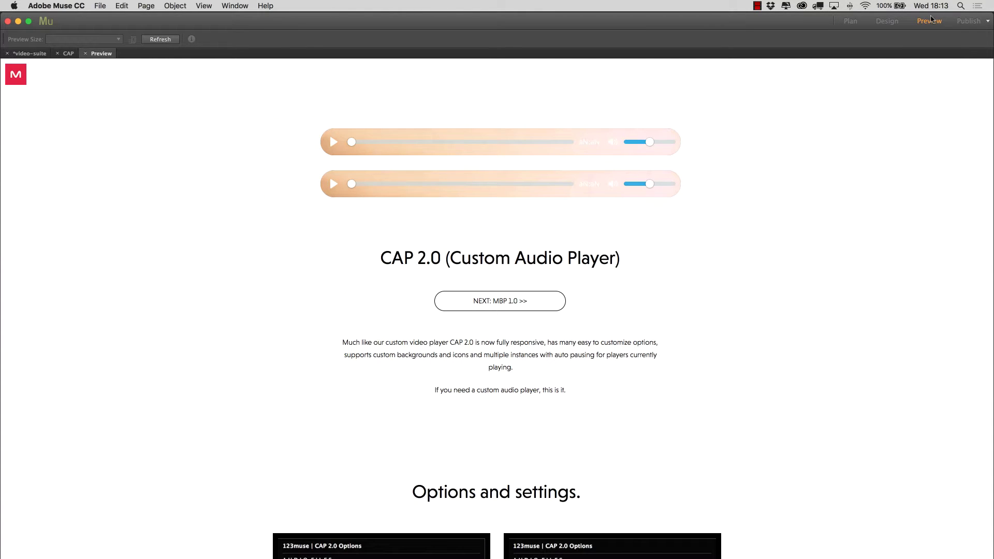
{"action": "left_click", "coordinate": [68, 53]}
Step: Draw a small rectangle and place it at the page's top-left corner
{"action": "left_click", "coordinate": [248, 187]}
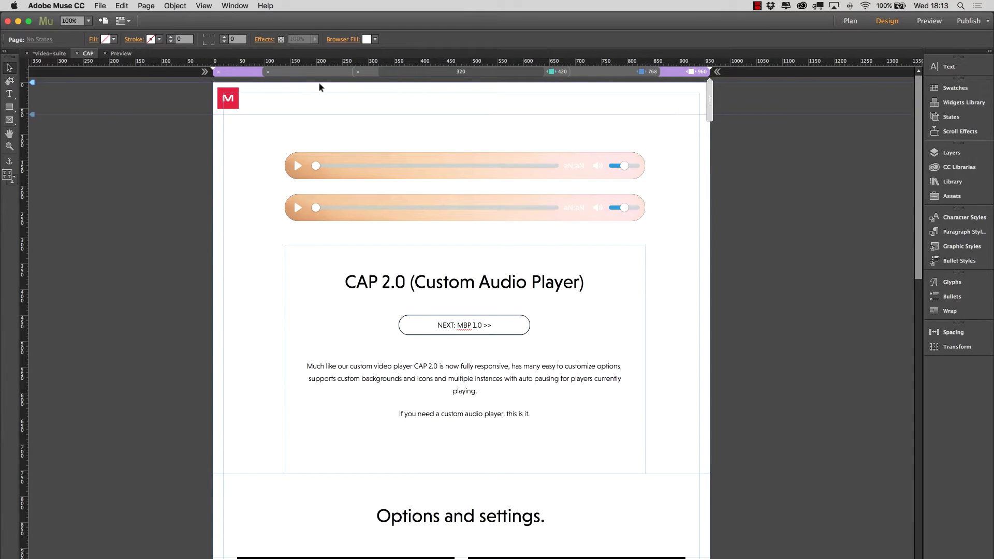
{"action": "left_click", "coordinate": [10, 107]}
{"action": "left_click_drag", "start_coordinate": [244, 137], "coordinate": [326, 198]}
{"action": "key", "text": "v"}
{"action": "left_click_drag", "start_coordinate": [299, 168], "coordinate": [267, 112]}
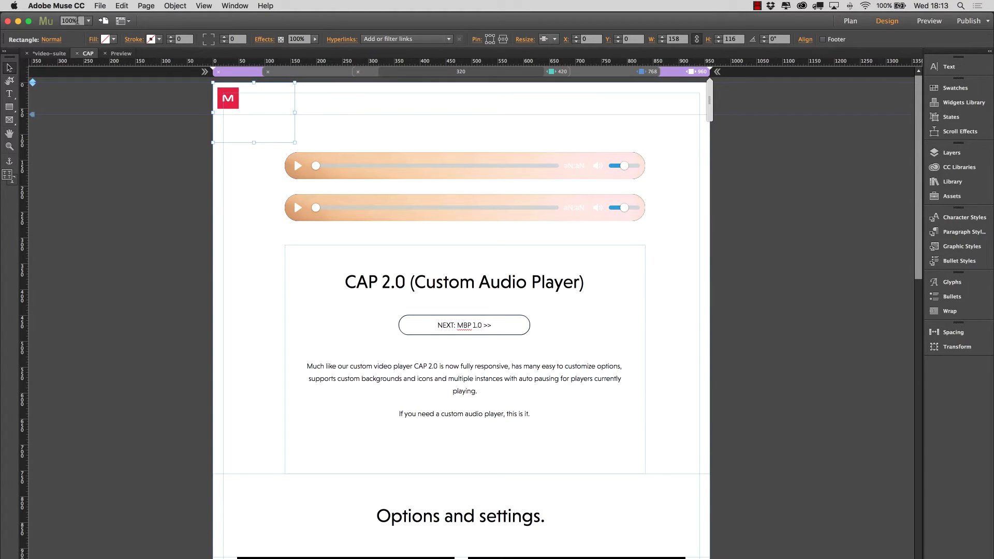
Step: Fill the rectangle with the Sample_Poster.png image, fitted with Scale to Fill
{"action": "left_click", "coordinate": [92, 40]}
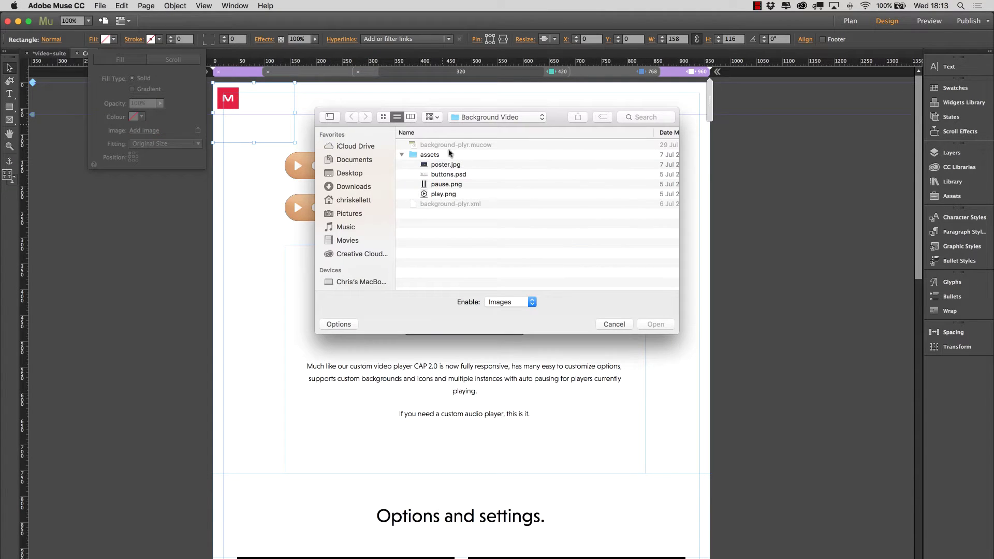
{"action": "left_click", "coordinate": [455, 165]}
{"action": "left_click", "coordinate": [498, 117]}
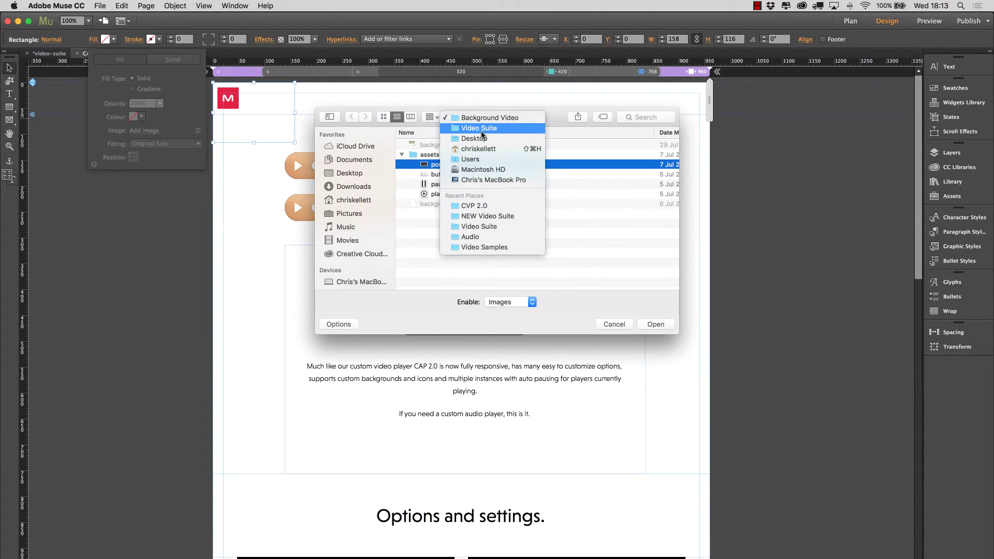
{"action": "left_click", "coordinate": [482, 128]}
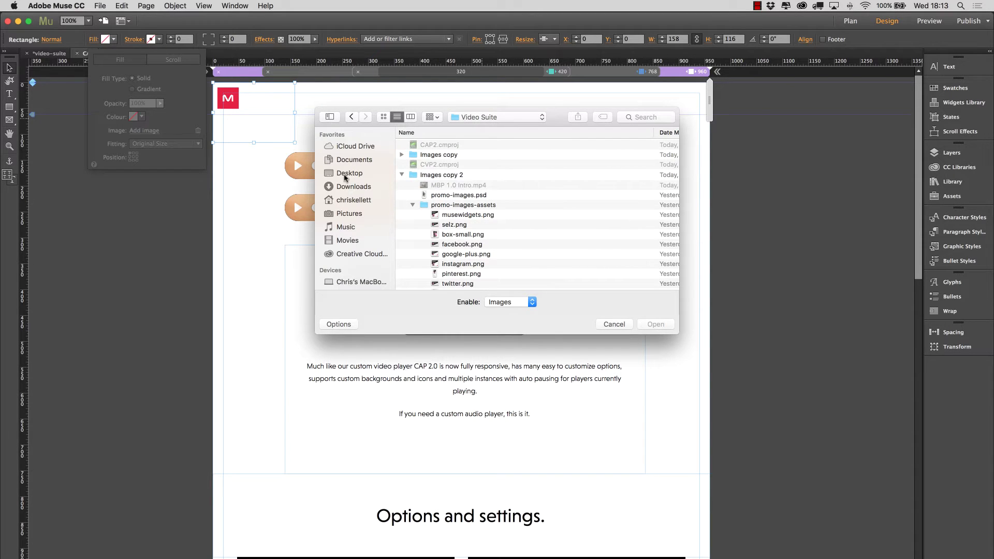
{"action": "left_click", "coordinate": [350, 254]}
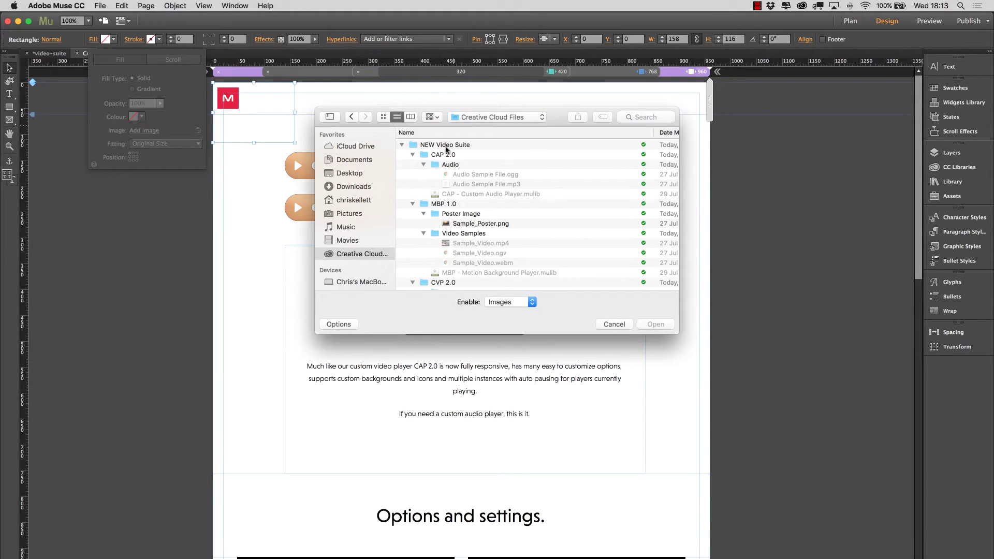
{"action": "left_click", "coordinate": [474, 223]}
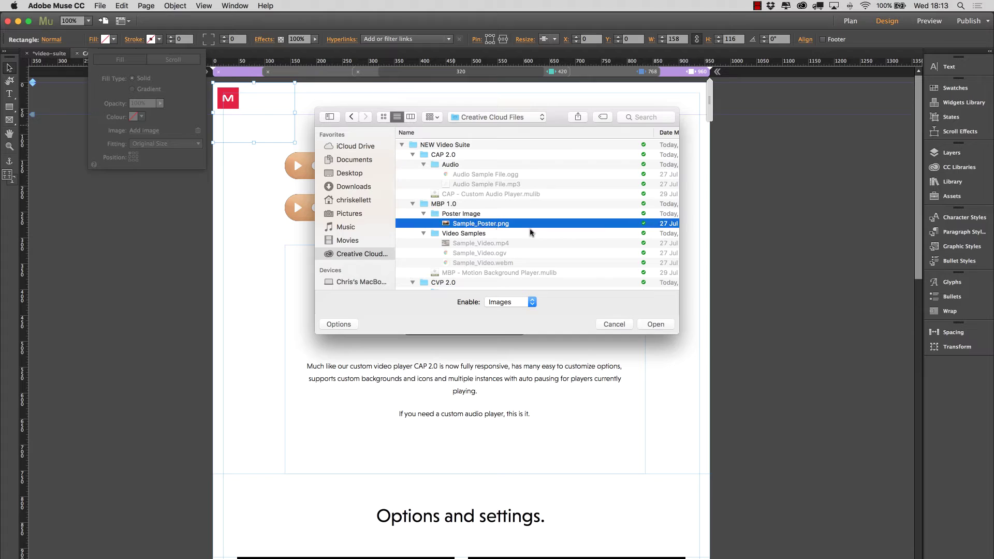
{"action": "left_click", "coordinate": [656, 324]}
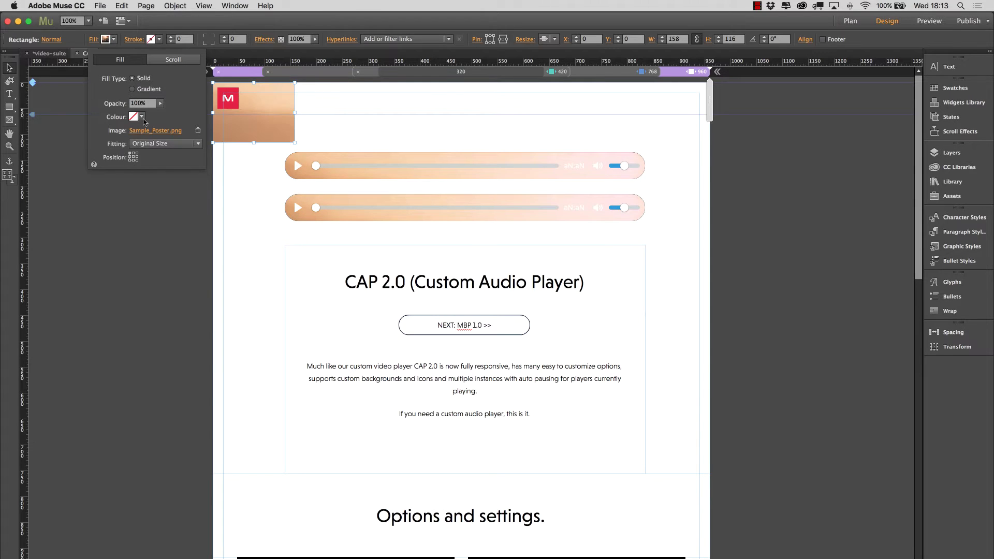
{"action": "left_click", "coordinate": [188, 145]}
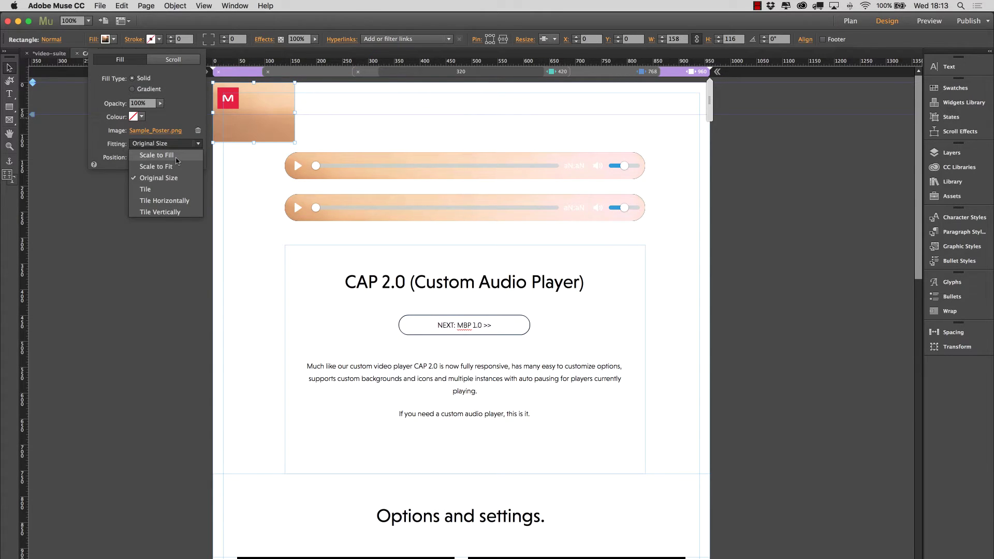
{"action": "left_click", "coordinate": [155, 165]}
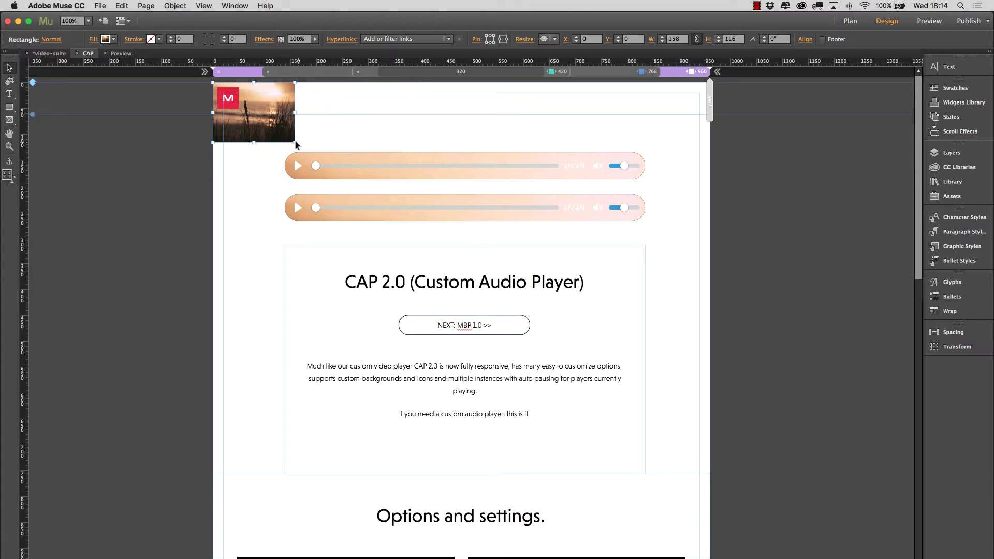
Step: Enlarge the photo into a full-browser-width banner and send it behind everything
{"action": "left_click_drag", "start_coordinate": [295, 142], "coordinate": [591, 263]}
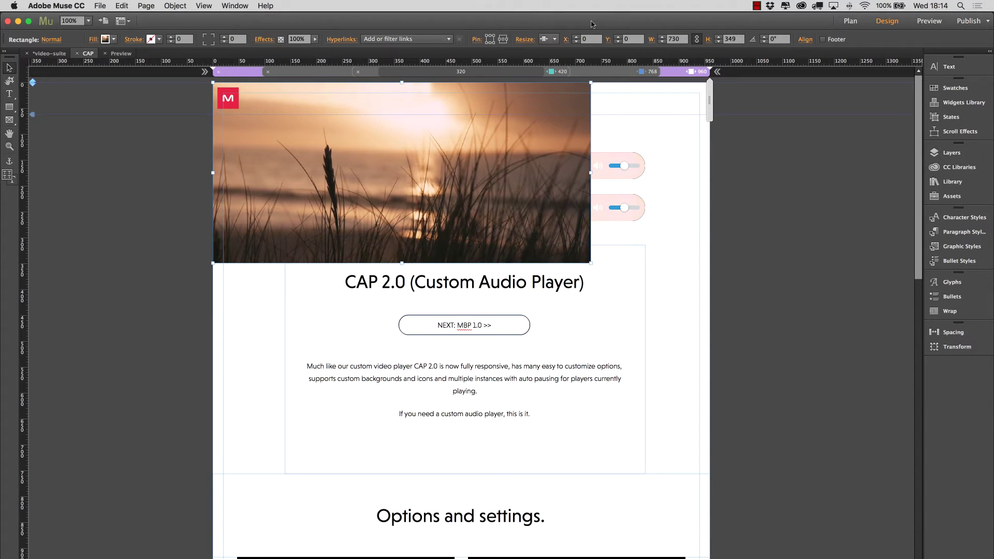
{"action": "left_click", "coordinate": [554, 37]}
{"action": "left_click", "coordinate": [570, 84]}
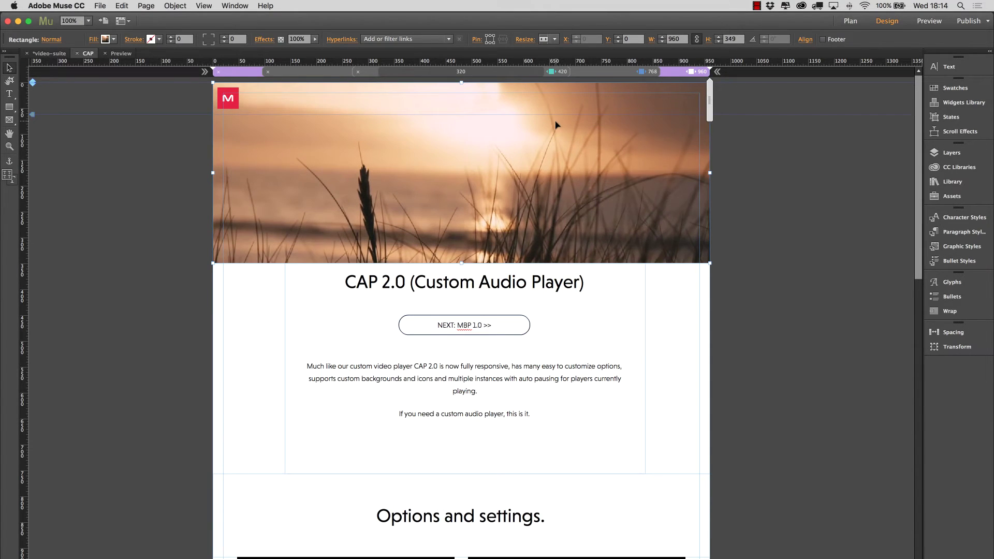
{"action": "right_click", "coordinate": [557, 124]}
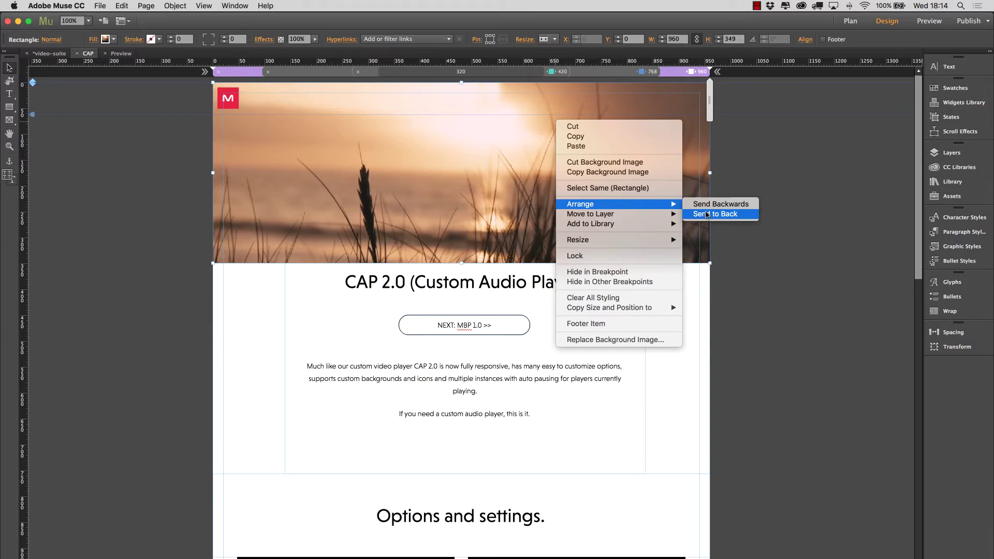
{"action": "left_click", "coordinate": [725, 213]}
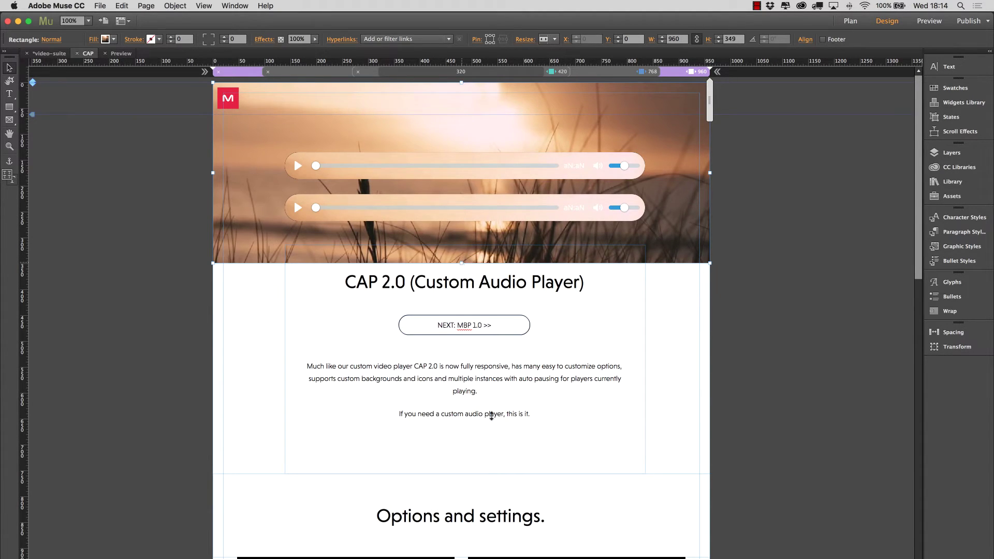
Step: Shorten the sunset header, delete the second audio player, and preview the page
{"action": "left_click_drag", "start_coordinate": [492, 416], "coordinate": [495, 241]}
{"action": "left_click", "coordinate": [504, 204]}
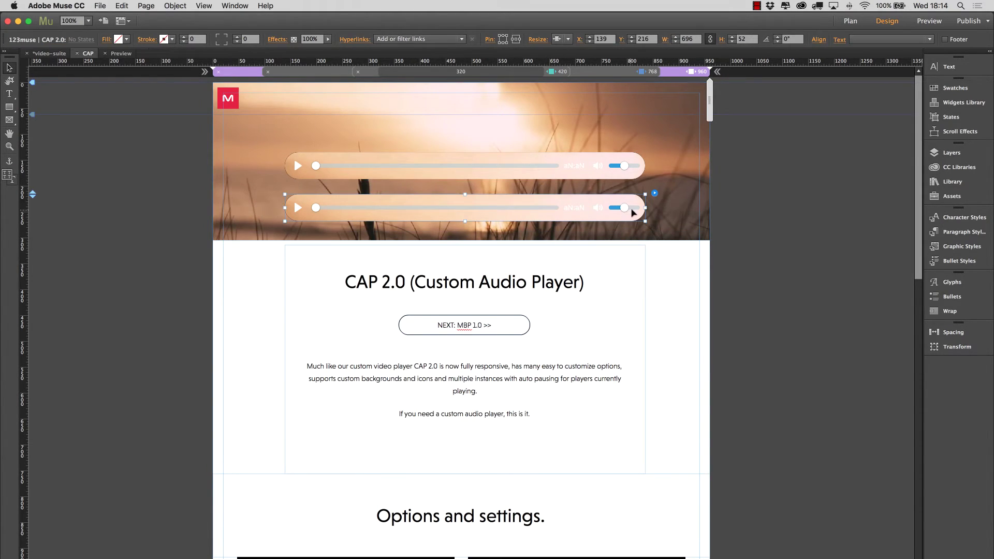
{"action": "key", "text": "Delete"}
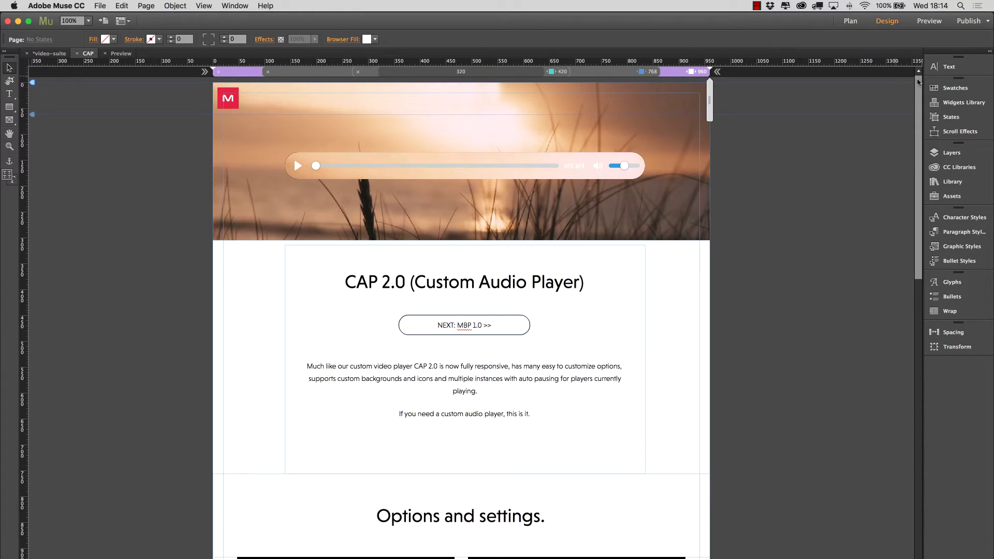
{"action": "left_click", "coordinate": [929, 21]}
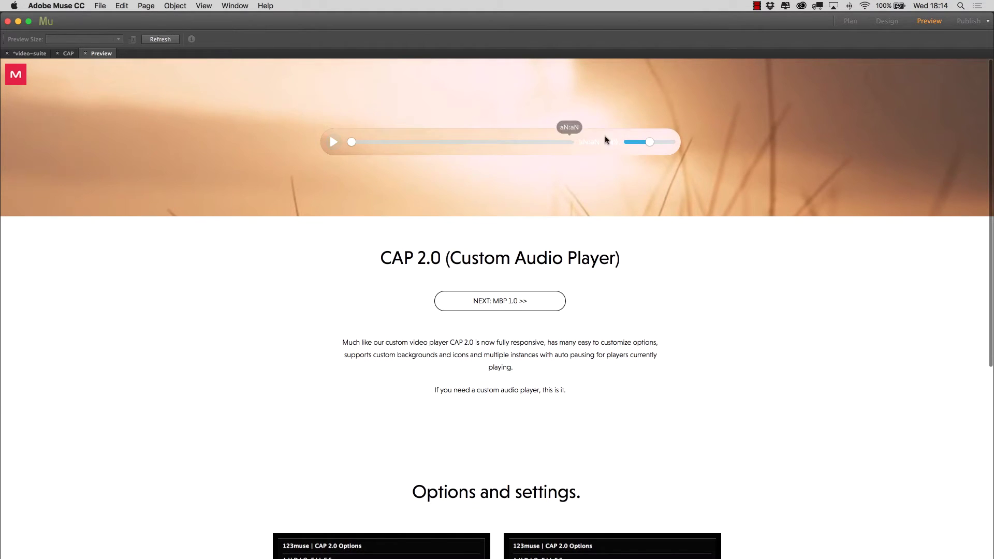
{"action": "left_click", "coordinate": [68, 54]}
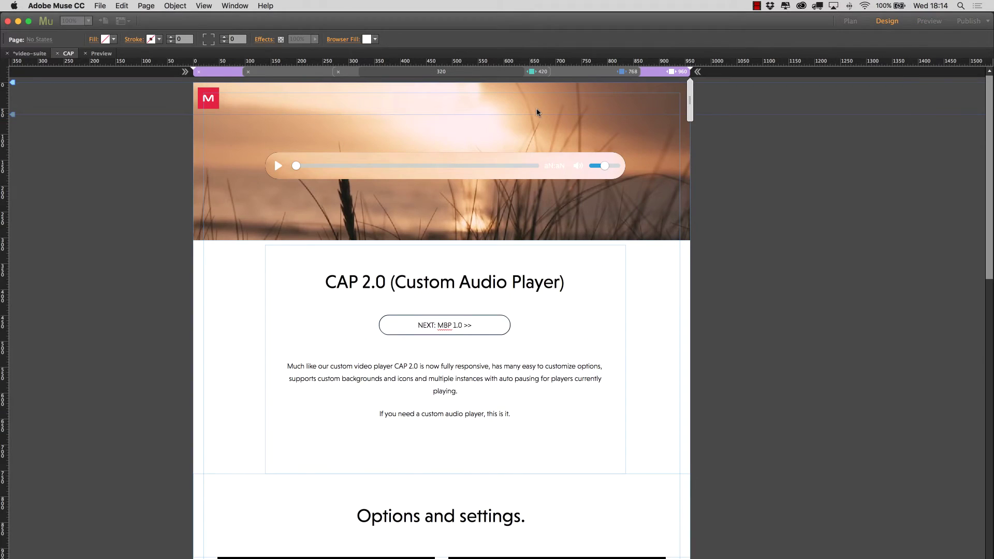
Step: Set the audio player's Border Style to Border with shadow and preview the page
{"action": "left_click", "coordinate": [642, 161]}
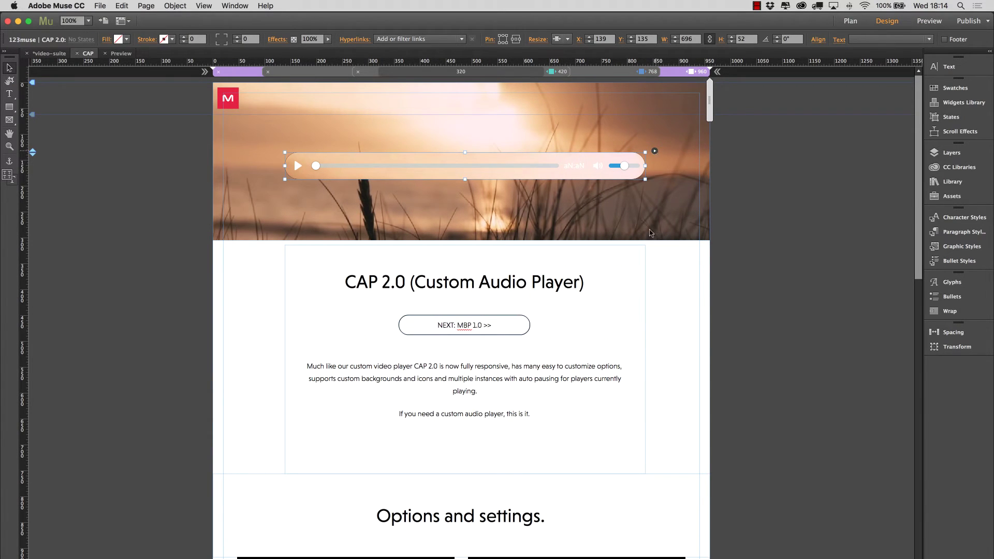
{"action": "left_click", "coordinate": [655, 151]}
{"action": "left_click", "coordinate": [709, 237]}
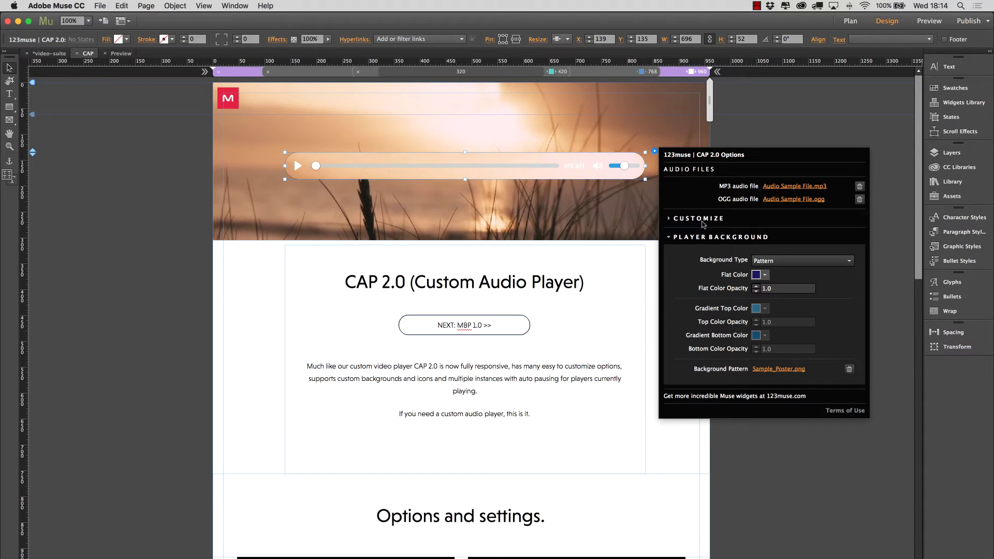
{"action": "left_click", "coordinate": [708, 219]}
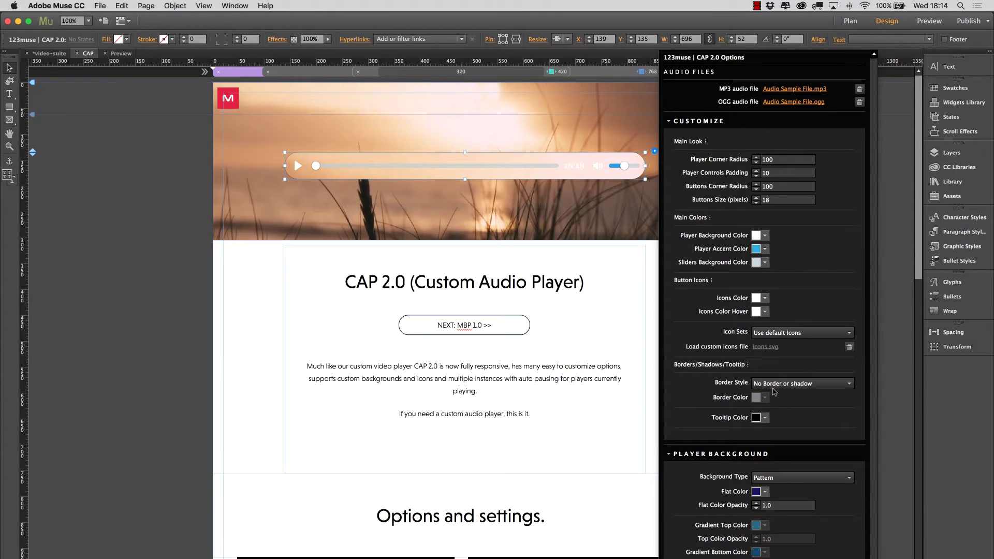
{"action": "left_click", "coordinate": [721, 454]}
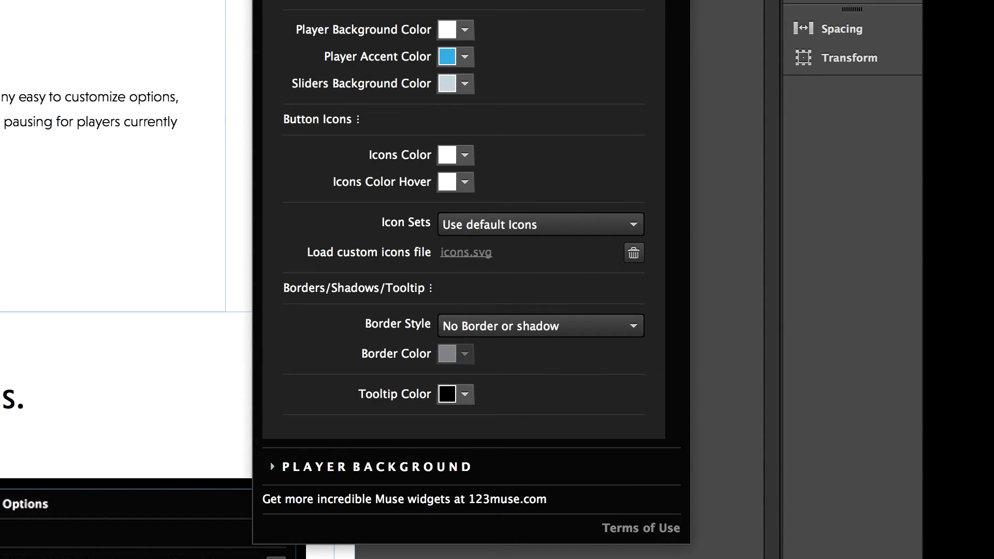
{"action": "left_click", "coordinate": [523, 325]}
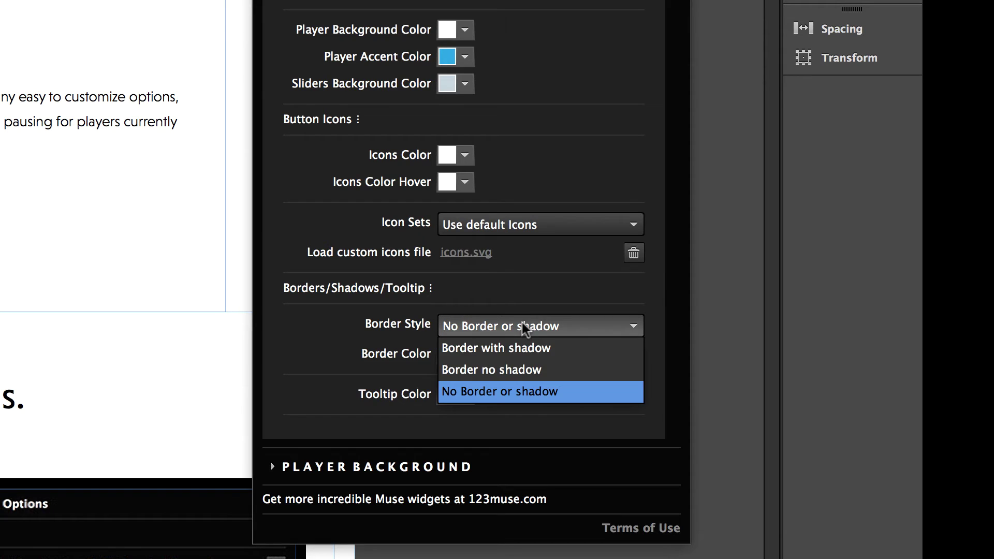
{"action": "left_click", "coordinate": [526, 349]}
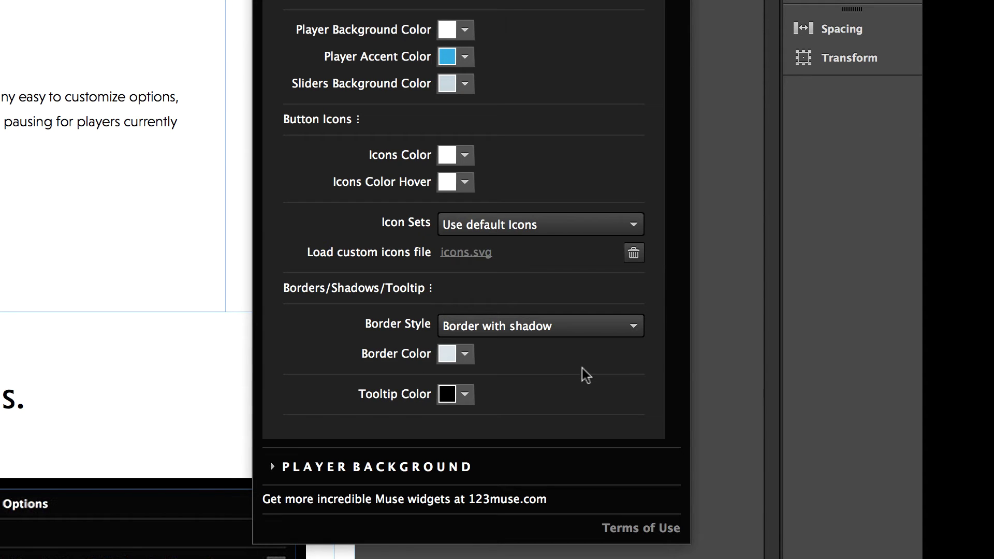
{"action": "key", "text": "Escape"}
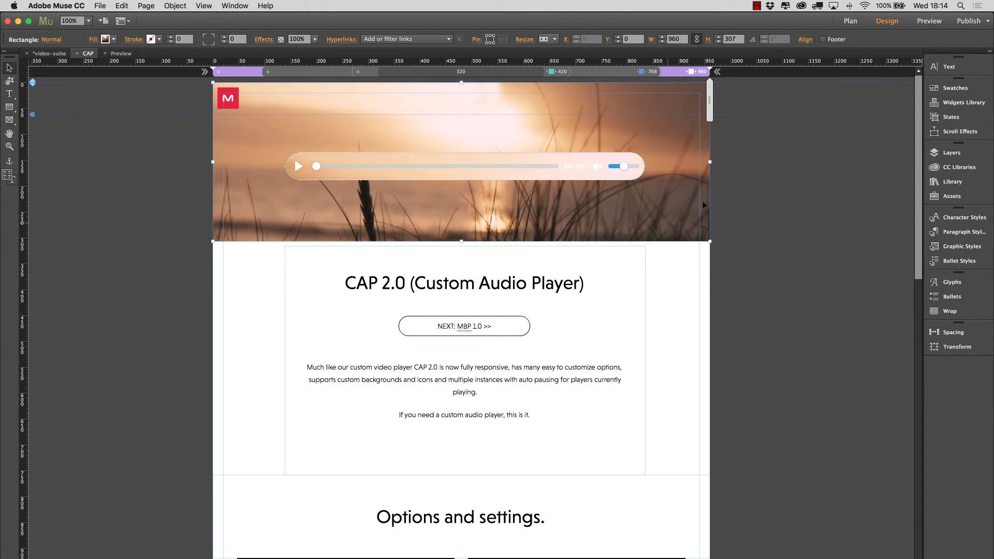
{"action": "left_click", "coordinate": [930, 20]}
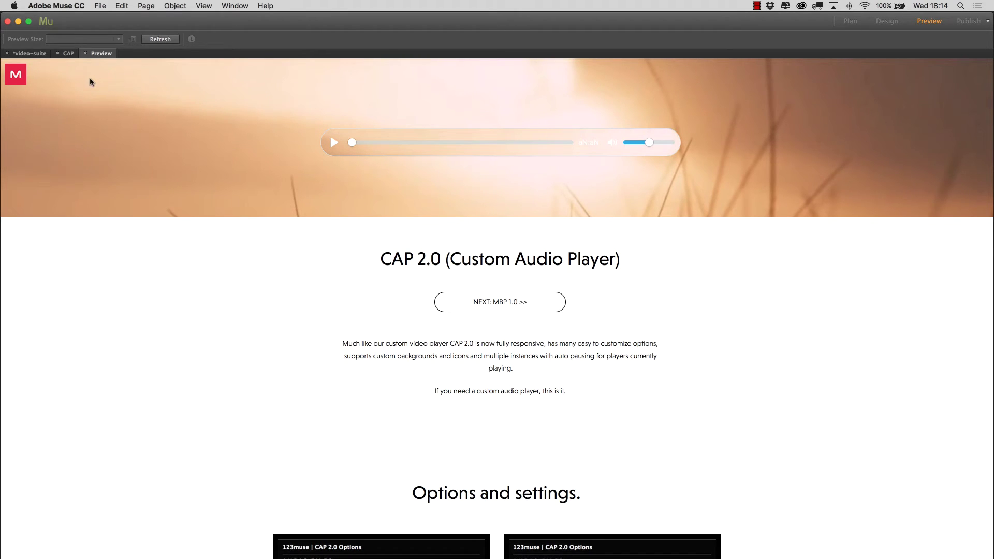
Step: Back in Design, set the audio player's Border Color to white FFFFFF
{"action": "key", "text": "super+l"}
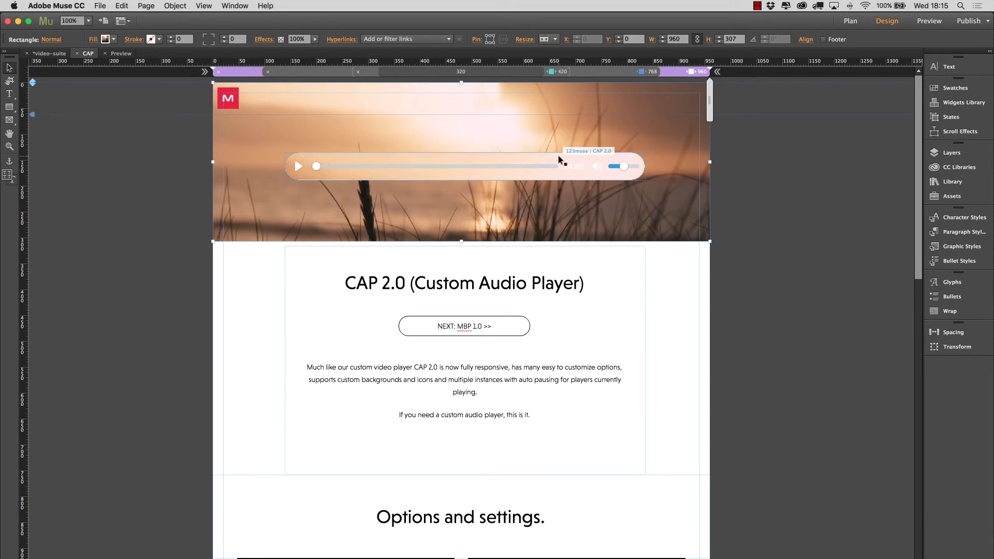
{"action": "left_click", "coordinate": [561, 160]}
{"action": "left_click", "coordinate": [655, 151]}
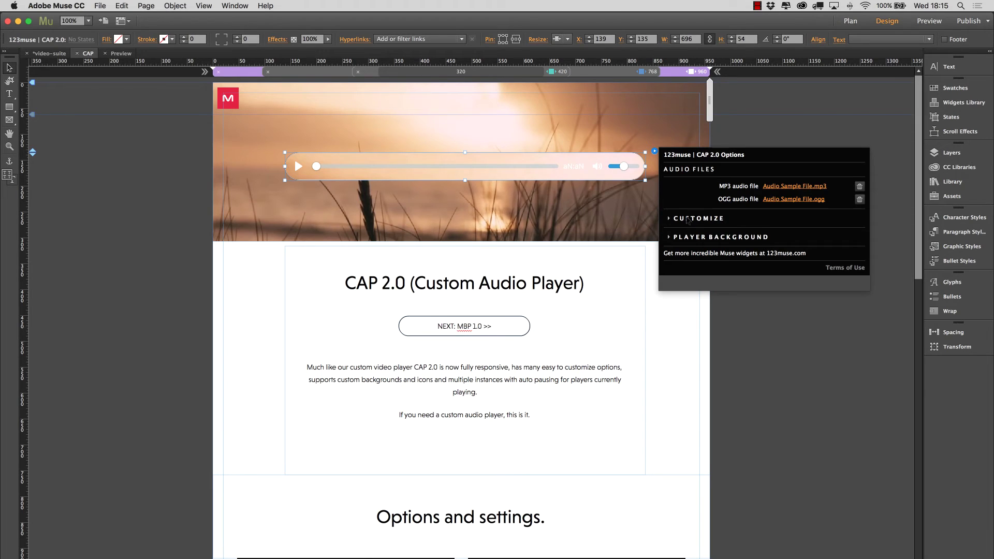
{"action": "left_click", "coordinate": [688, 219]}
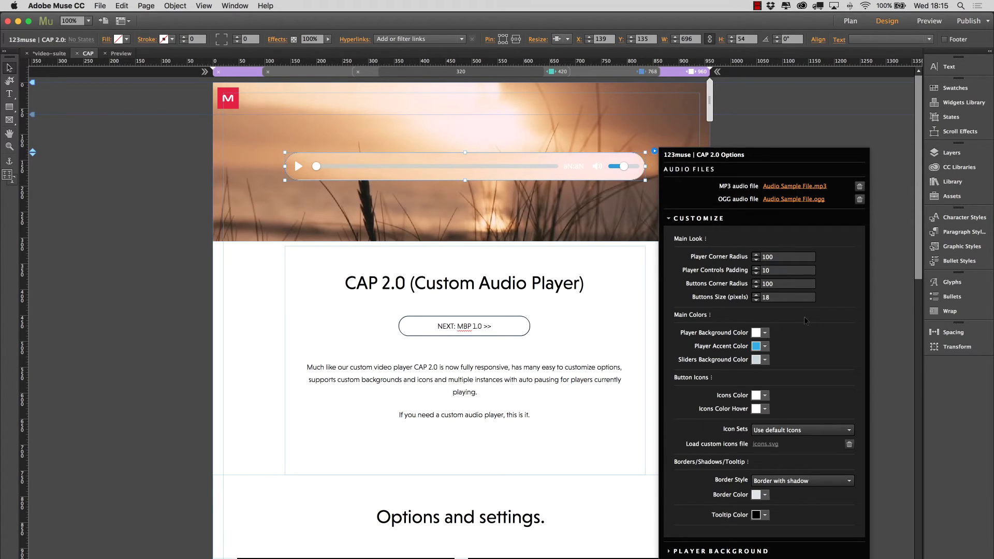
{"action": "left_click", "coordinate": [765, 495]}
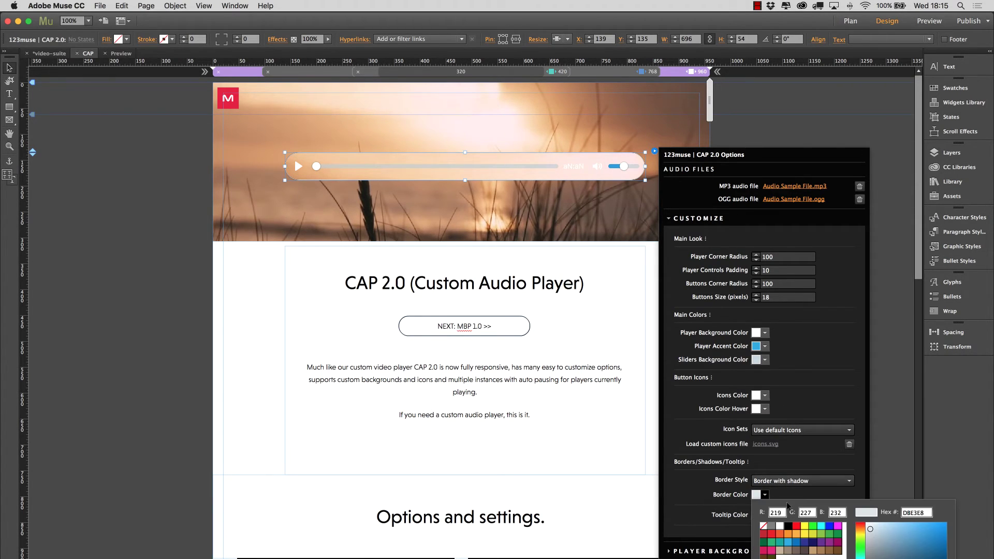
{"action": "left_click", "coordinate": [780, 526]}
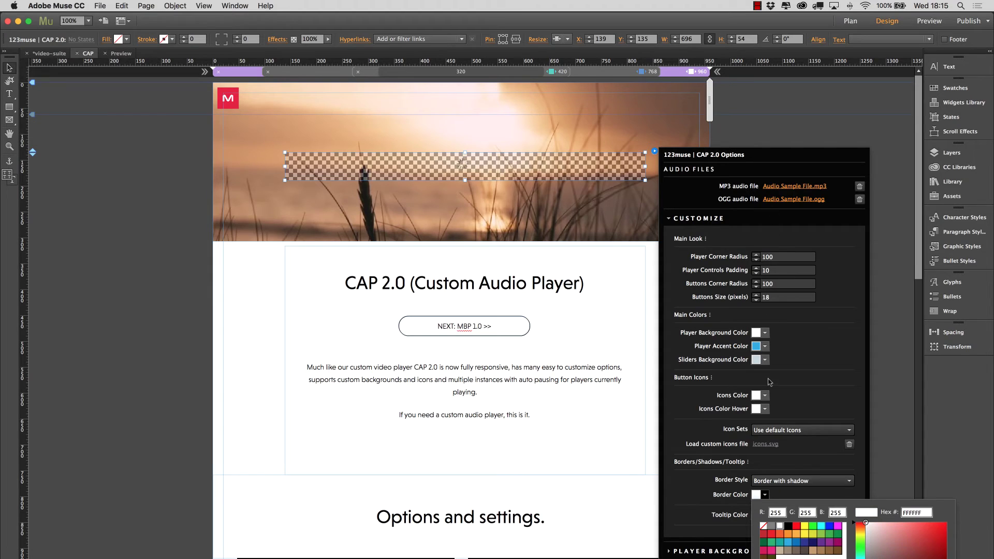
{"action": "left_click", "coordinate": [827, 367]}
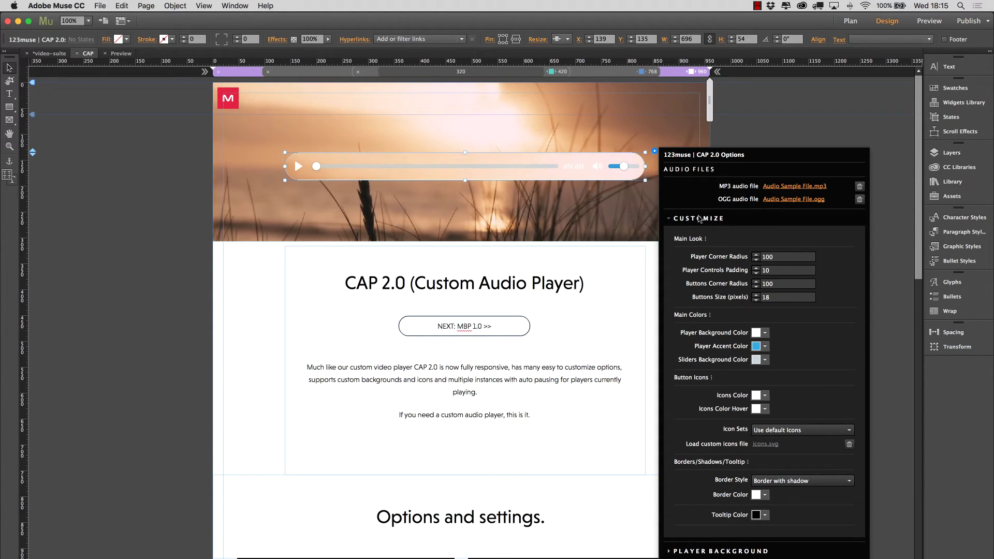
{"action": "left_click", "coordinate": [699, 218]}
Step: Check the Player Background settings and preview the page with the white border
{"action": "left_click", "coordinate": [732, 238]}
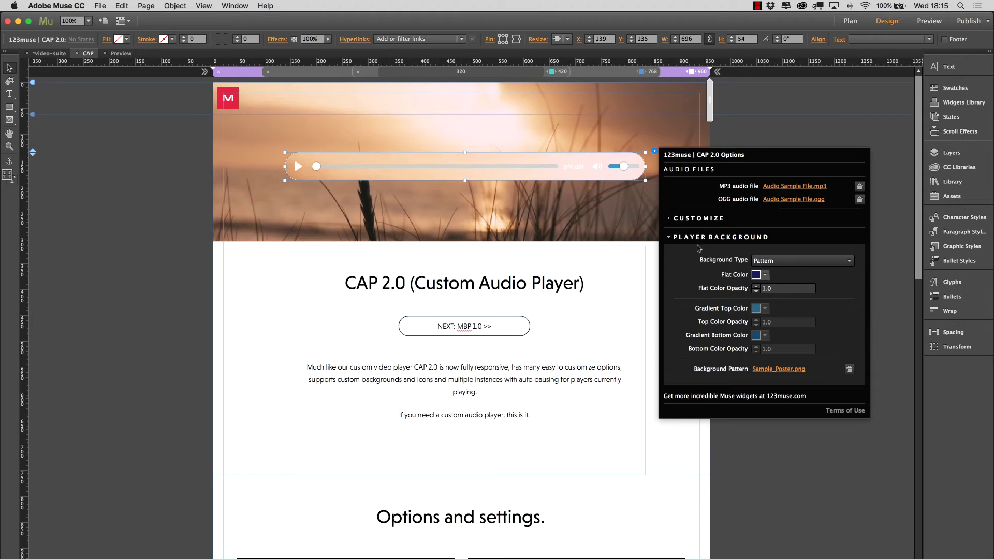
{"action": "left_click", "coordinate": [699, 236]}
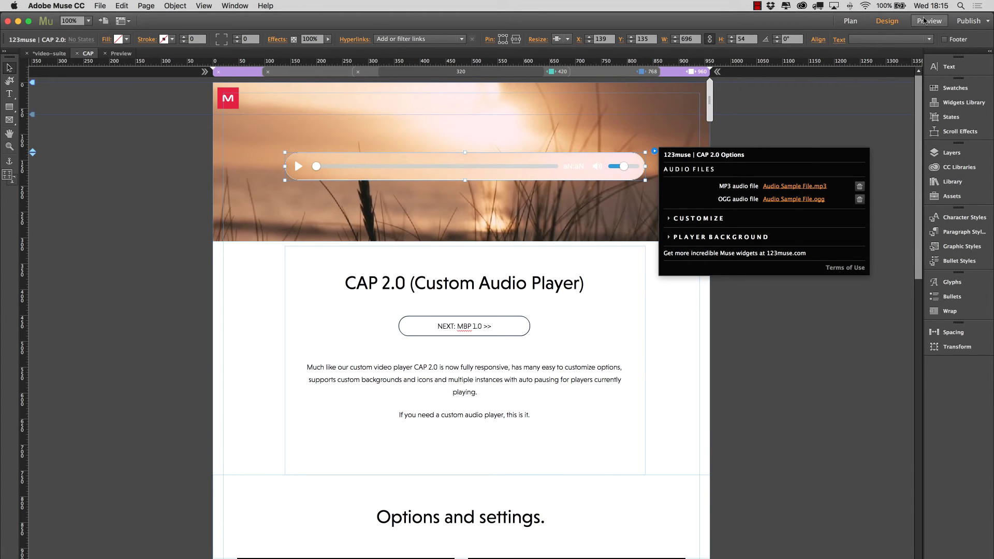
{"action": "left_click", "coordinate": [925, 20]}
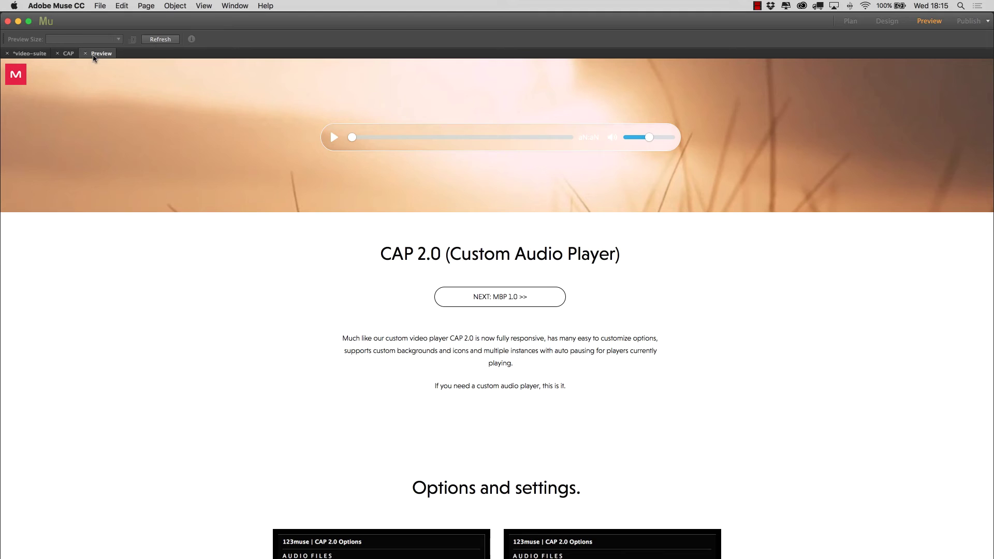
Step: Switch the CAP 2.0 player's Border Style to 'Border no shadow' and move it up to Y 117
{"action": "left_click", "coordinate": [71, 53]}
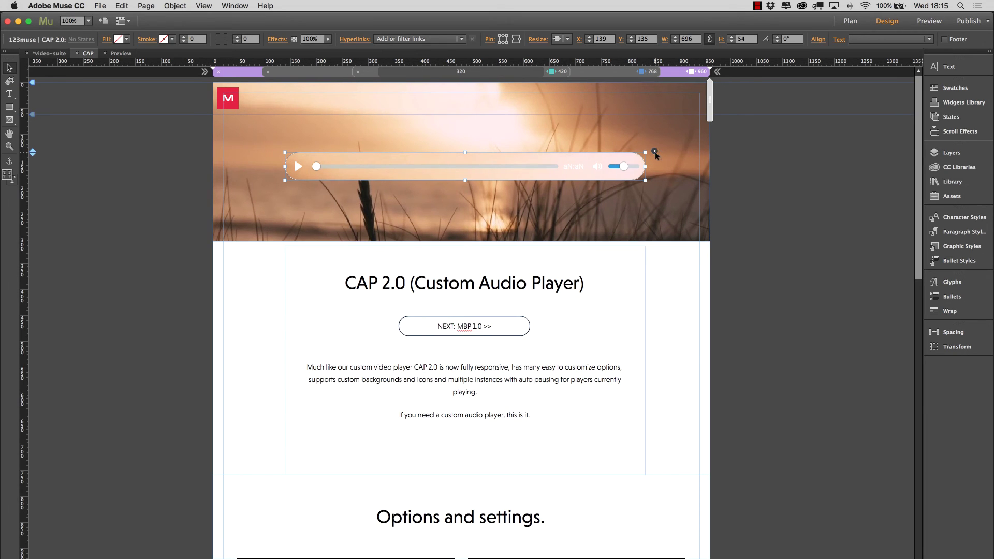
{"action": "left_click", "coordinate": [655, 151]}
{"action": "left_click", "coordinate": [706, 219]}
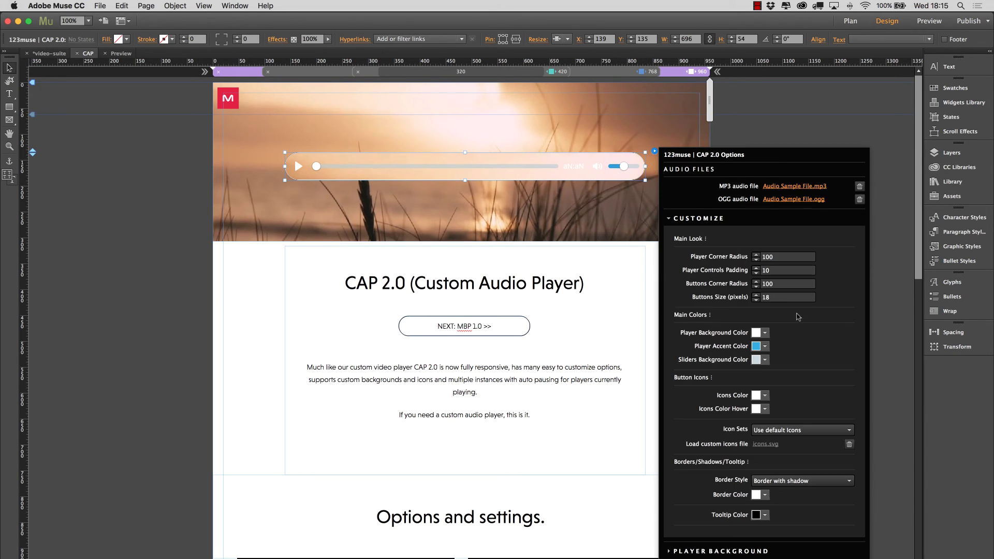
{"action": "left_click", "coordinate": [828, 481]}
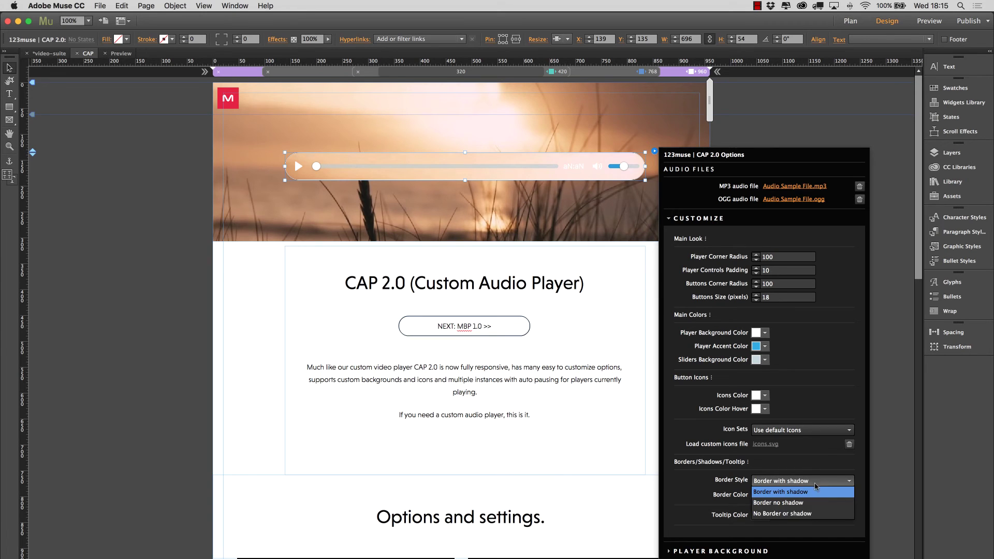
{"action": "left_click", "coordinate": [811, 503]}
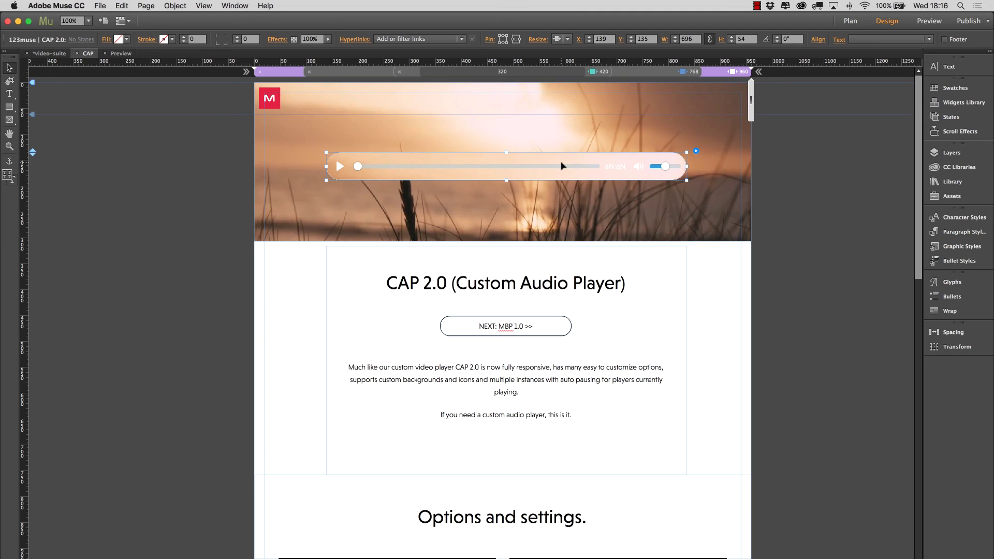
{"action": "left_click_drag", "start_coordinate": [562, 165], "coordinate": [563, 157]}
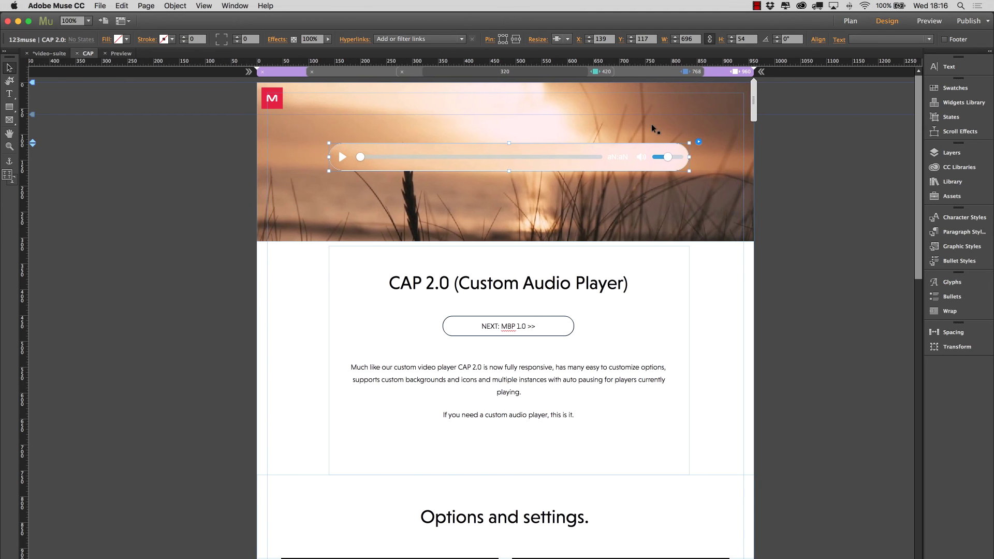